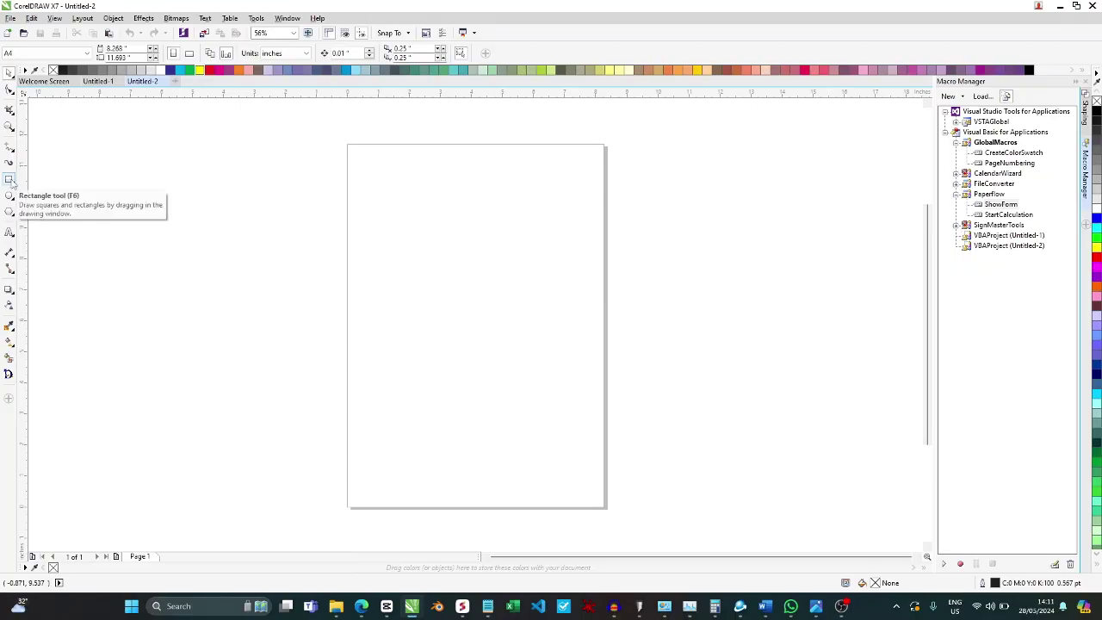
Draw a small square near the page's upper left with the Rectangle tool
left_click(10, 180)
left_click_drag(129, 157, 184, 211)
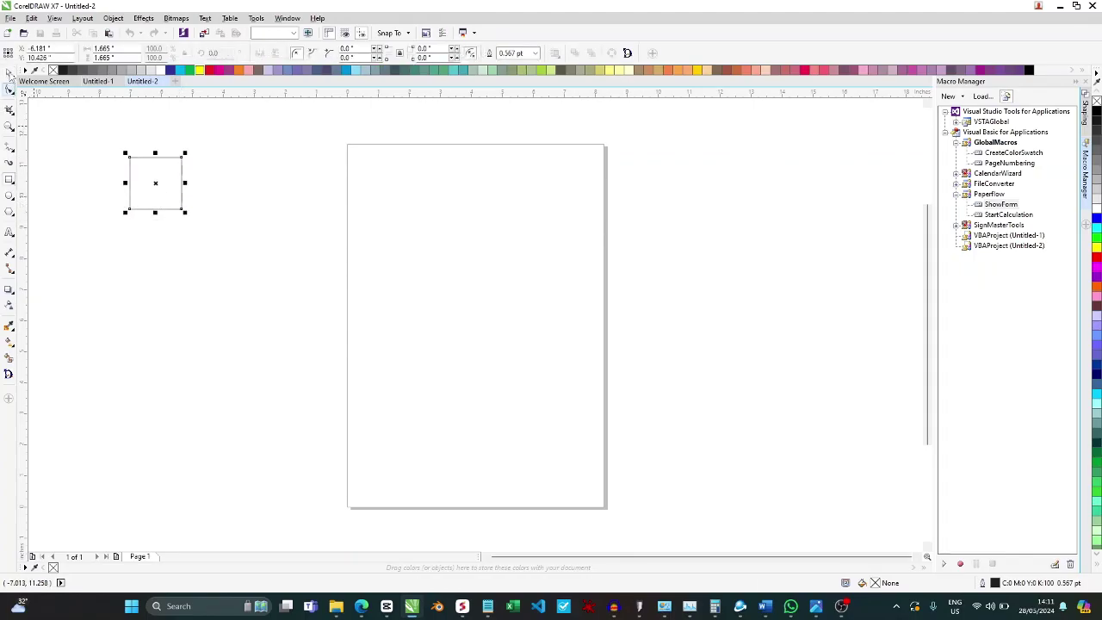
left_click(7, 72)
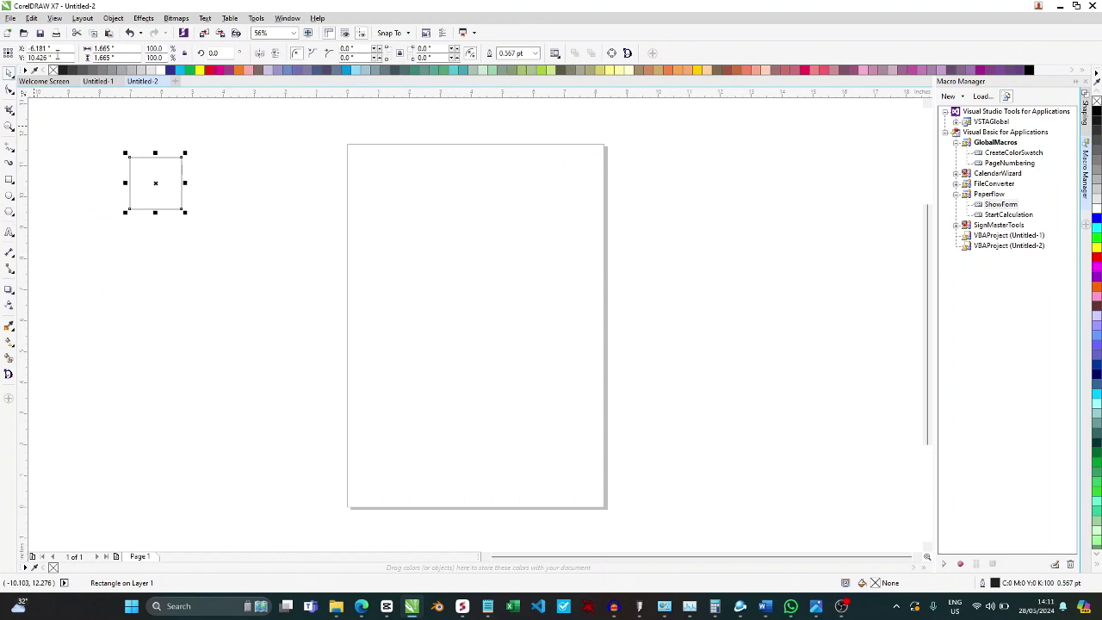
Resize the square to 3 × 3 inches, move it into place, and deselect it
double_click(104, 48)
type("3")
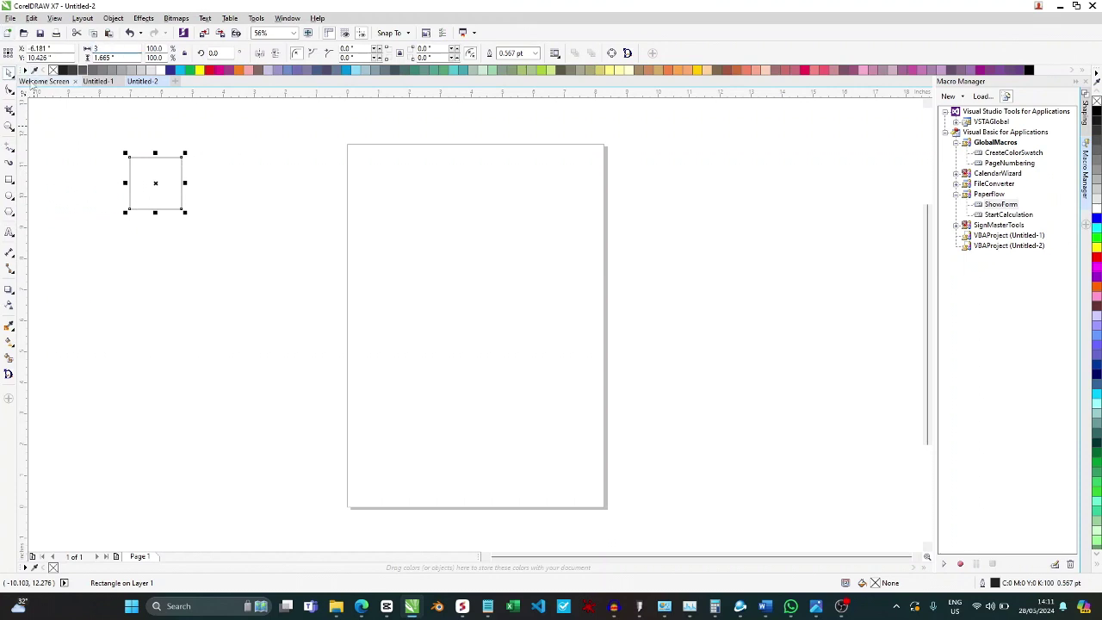
key("Tab")
type("3")
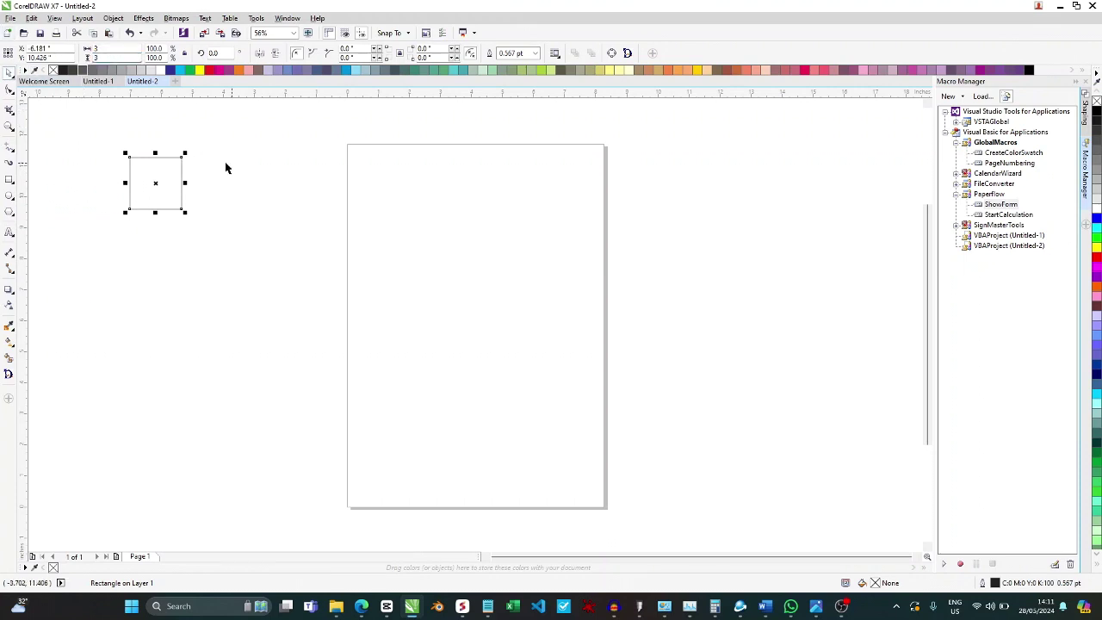
key("Return")
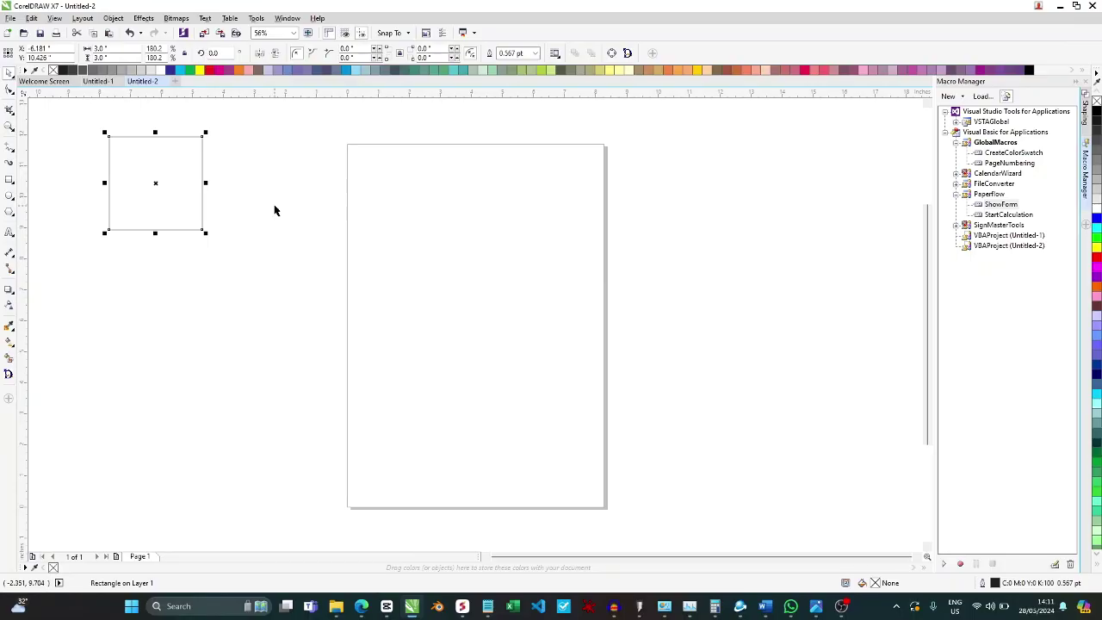
left_click_drag(156, 182, 341, 272)
left_click(425, 219)
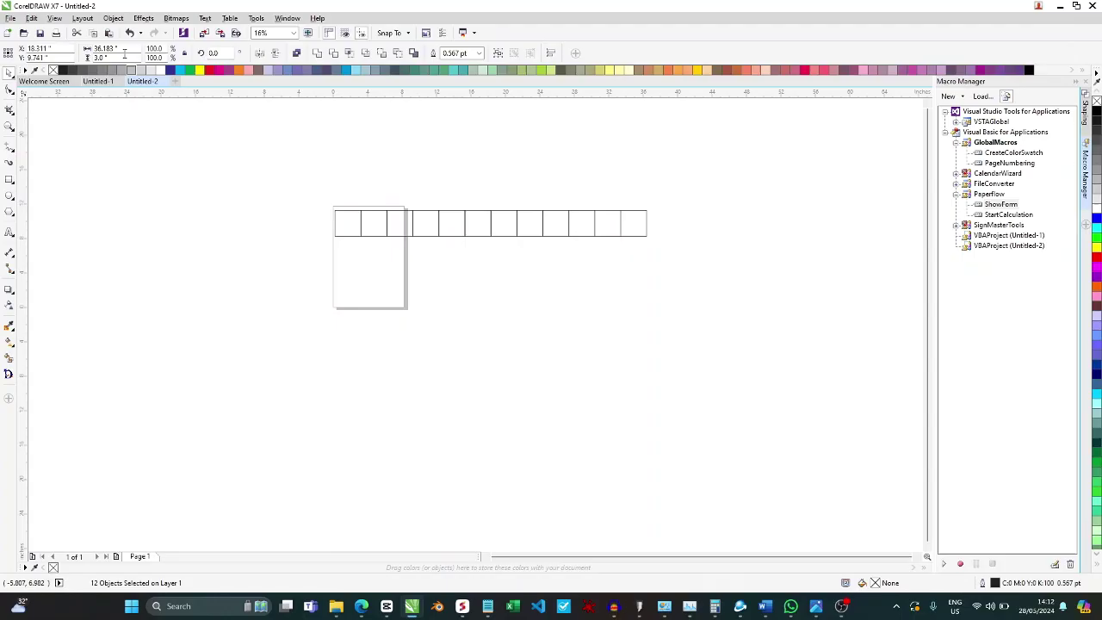
Set the page width to 48 inches, move the squares onto the page, and select the whole grid
key("Escape")
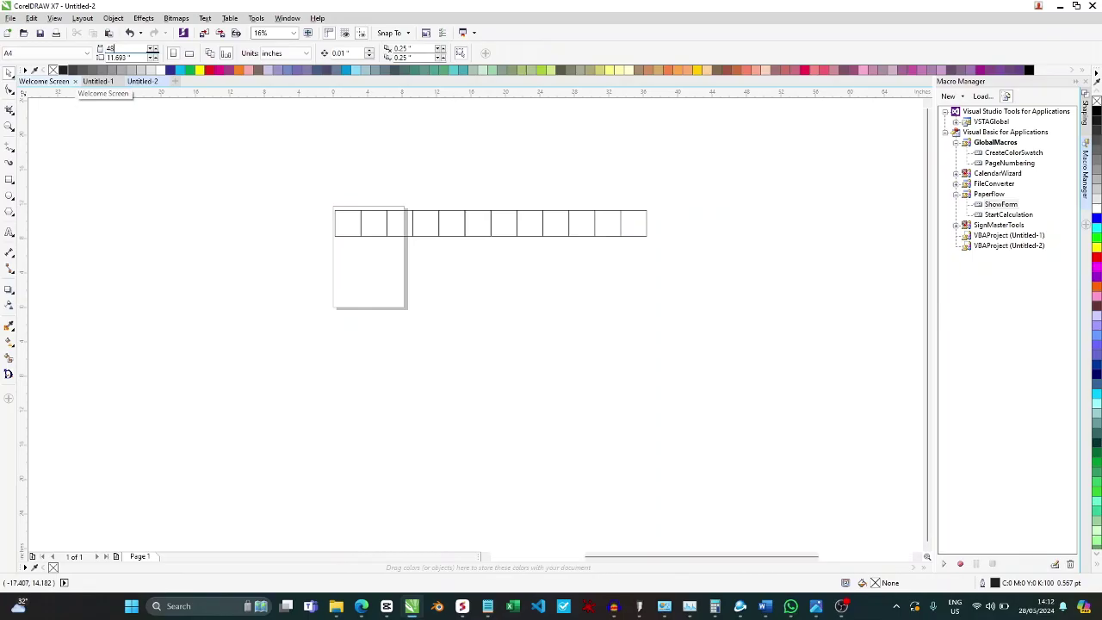
key("Return")
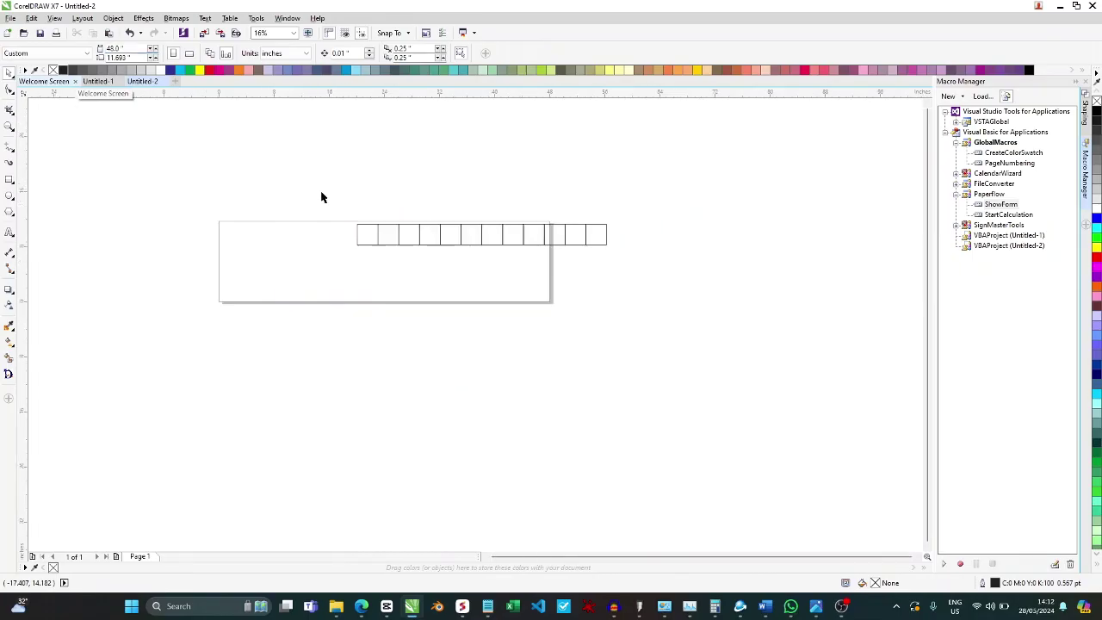
left_click_drag(320, 191, 712, 321)
left_click_drag(449, 236, 297, 264)
scroll(313, 253, "up", 2)
scroll(468, 276, "down", 4)
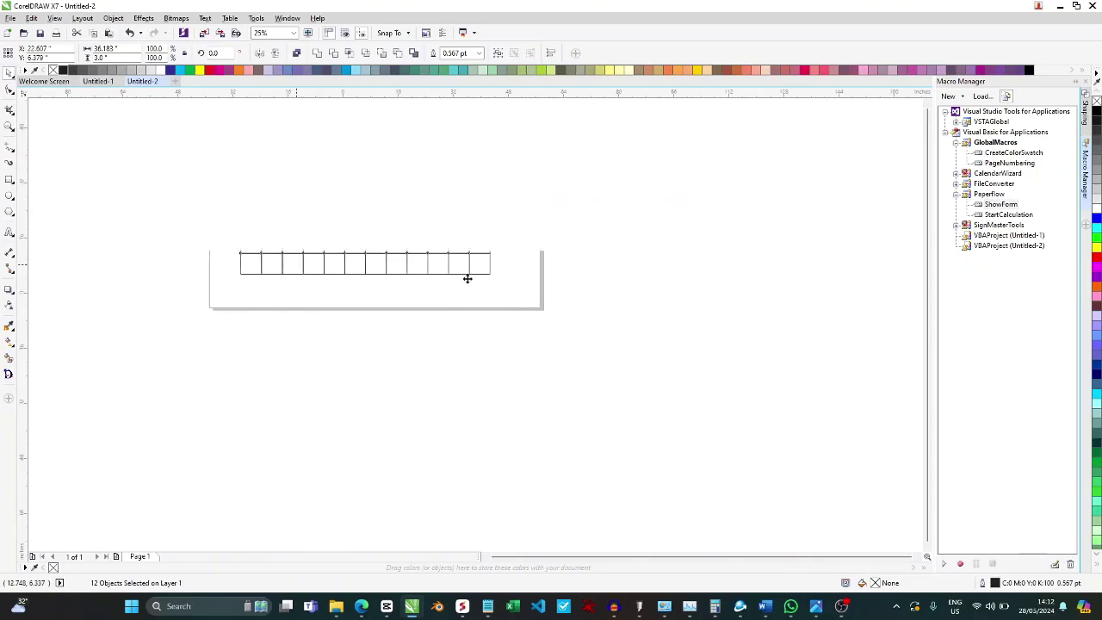
left_click_drag(323, 200, 542, 446)
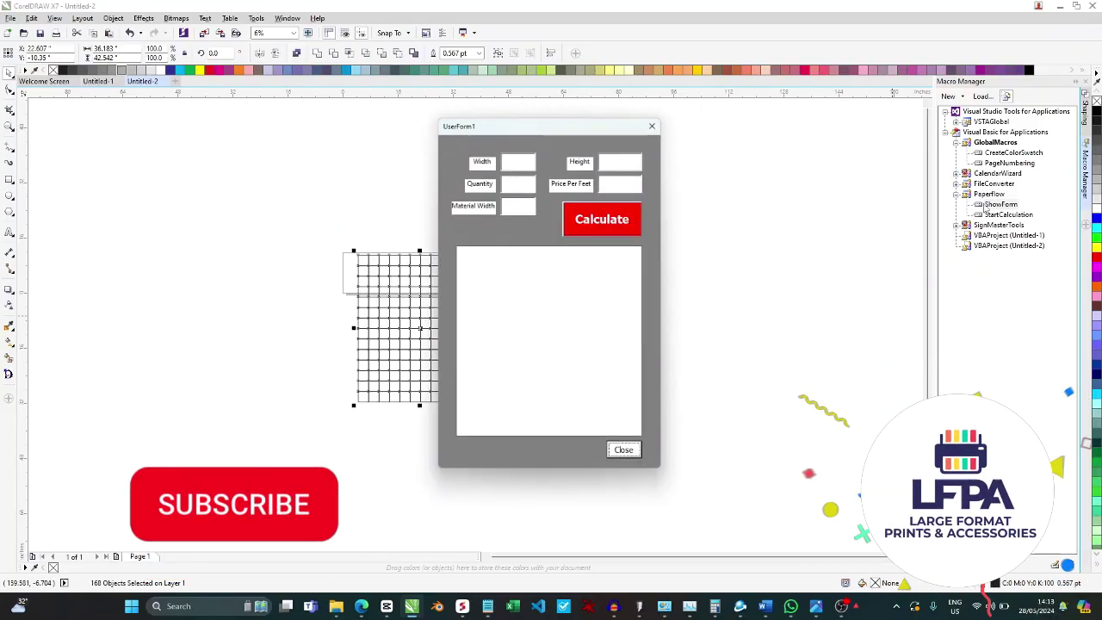
Enter width 4, height 4, quantity 400 and price per foot 350 in the PaperFlow form
left_click_drag(623, 126, 769, 104)
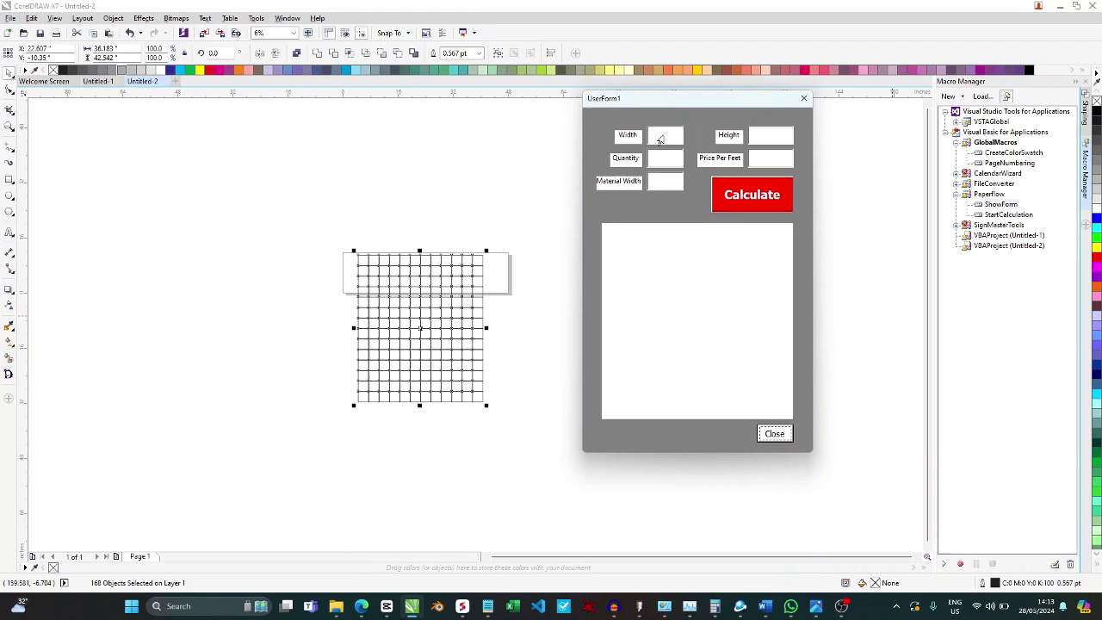
left_click(661, 137)
type("4")
left_click(756, 139)
type("4")
left_click(658, 164)
type("400")
type("350")
left_click(659, 187)
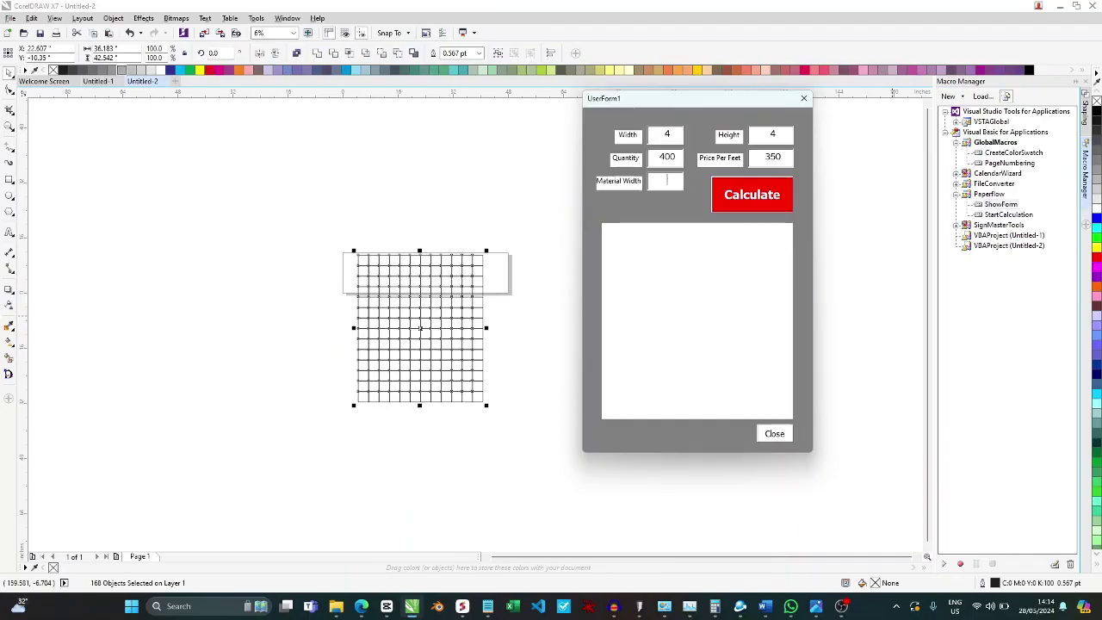
Enter material width 48 and calculate: a 48 × 150-inch, 50 sq ft canvas costing $17500.00
type("48")
left_click(746, 196)
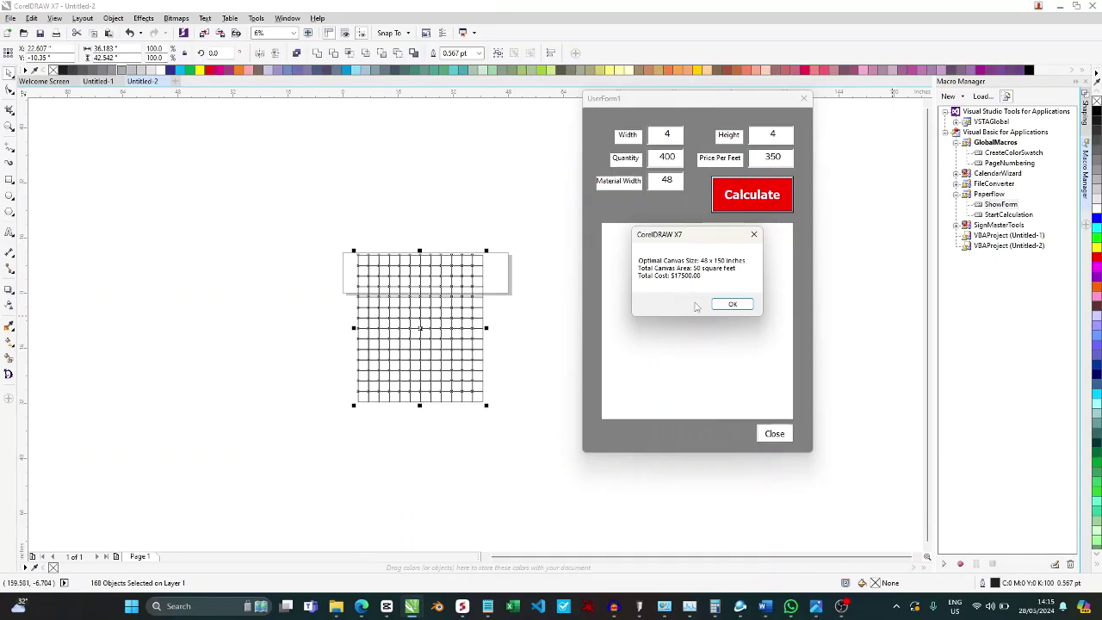
Dismiss the result message so the macro lays out the 4-inch tile grid
left_click(733, 304)
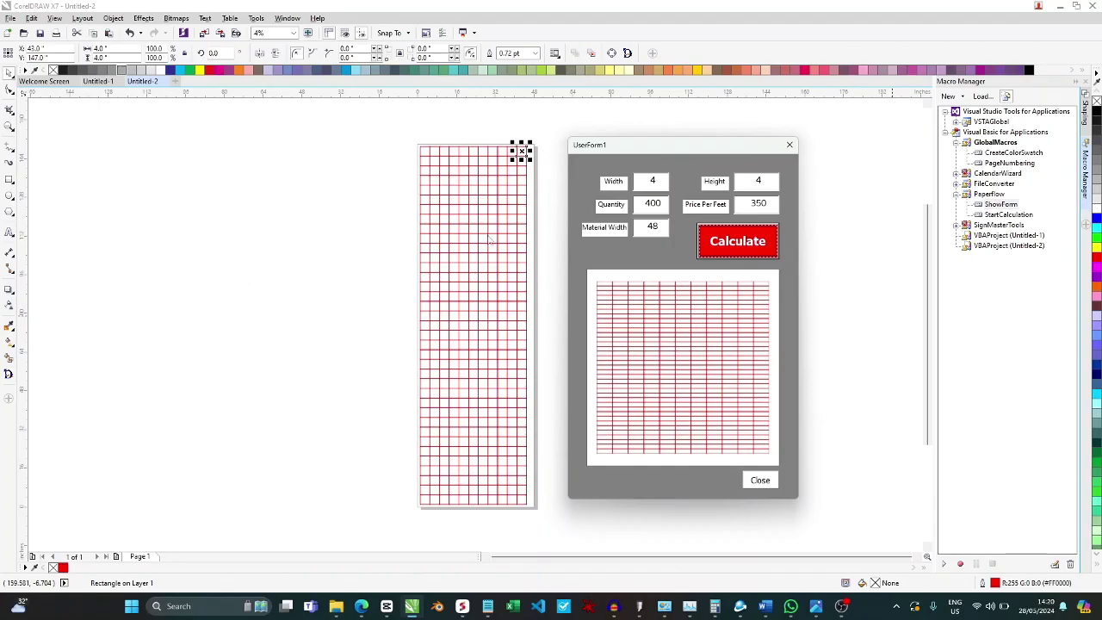
Recalculate for 2 × 2 inch stickers, quantity 100: 48 × 12 inches, 4 sq ft, $1400.00
double_click(647, 183)
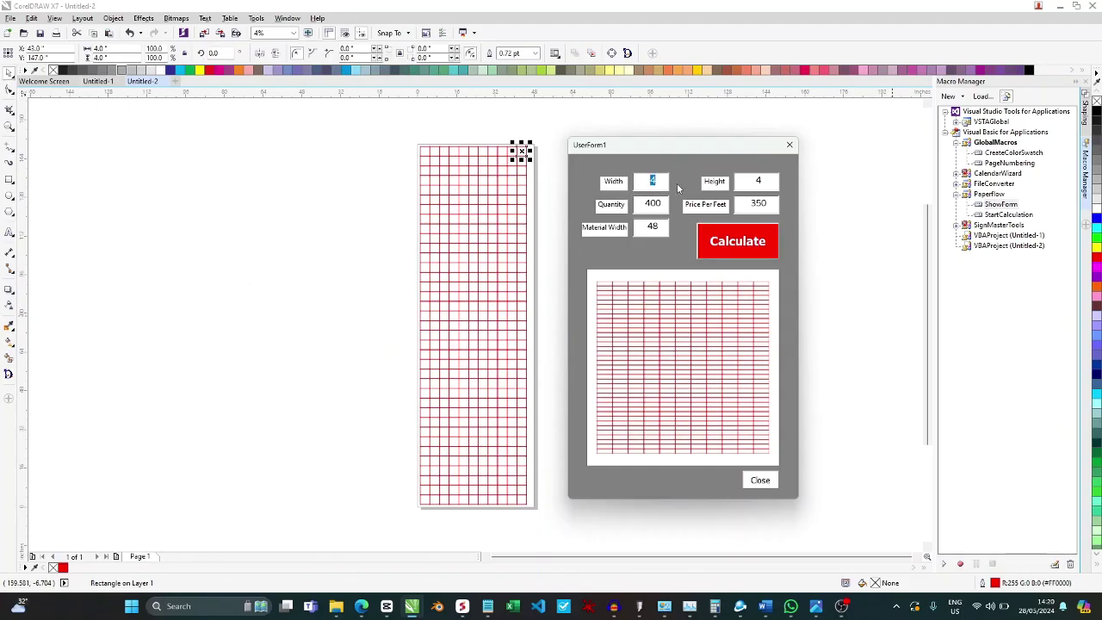
type("2")
double_click(742, 186)
type("2")
double_click(648, 205)
type("100")
left_click(721, 247)
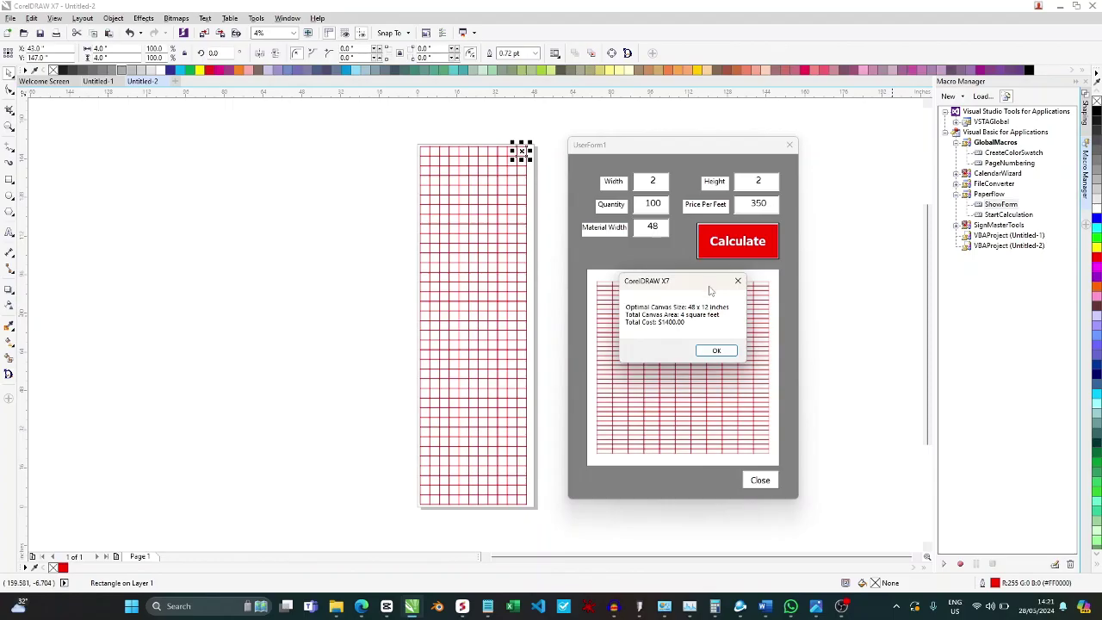
left_click(714, 352)
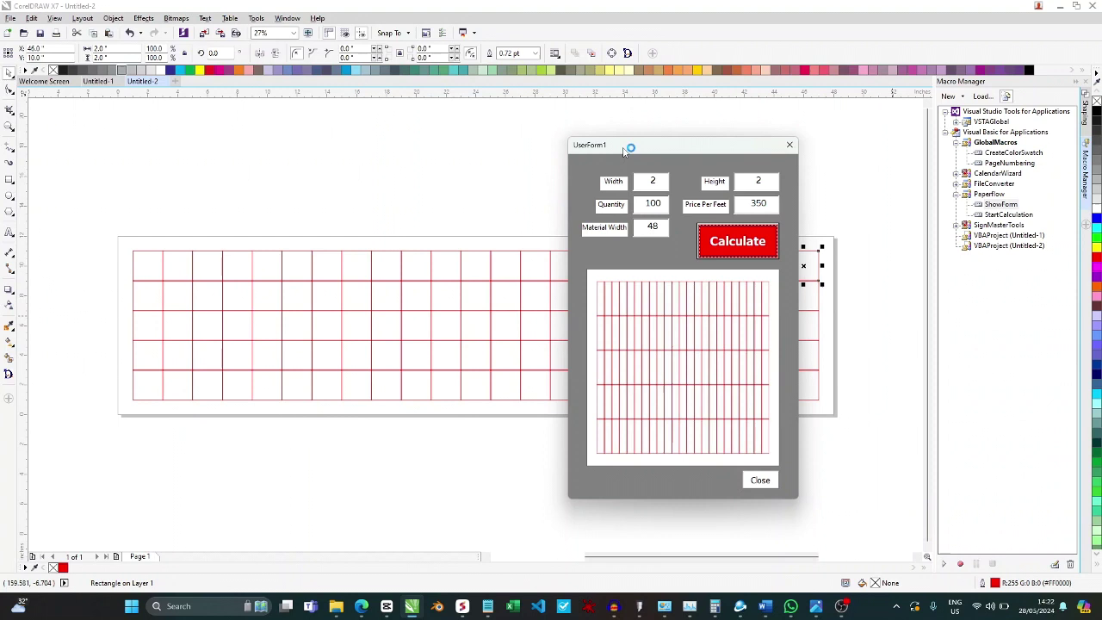
Move the PaperFlow form aside to view the 2-inch tile grid, then close the form
left_click_drag(629, 148, 929, 171)
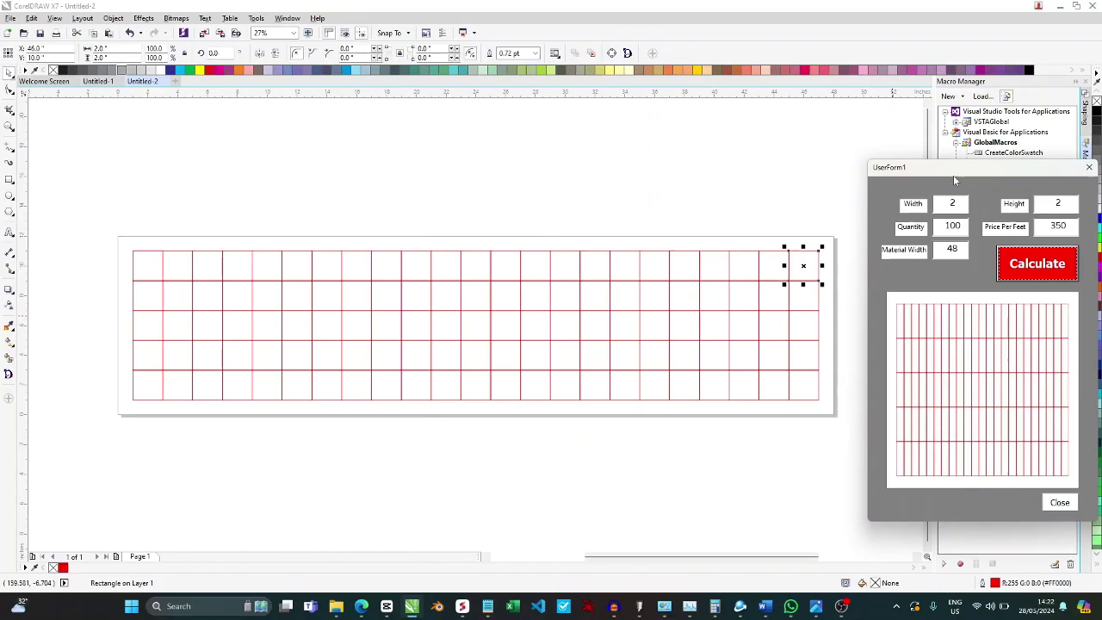
left_click_drag(909, 170, 703, 149)
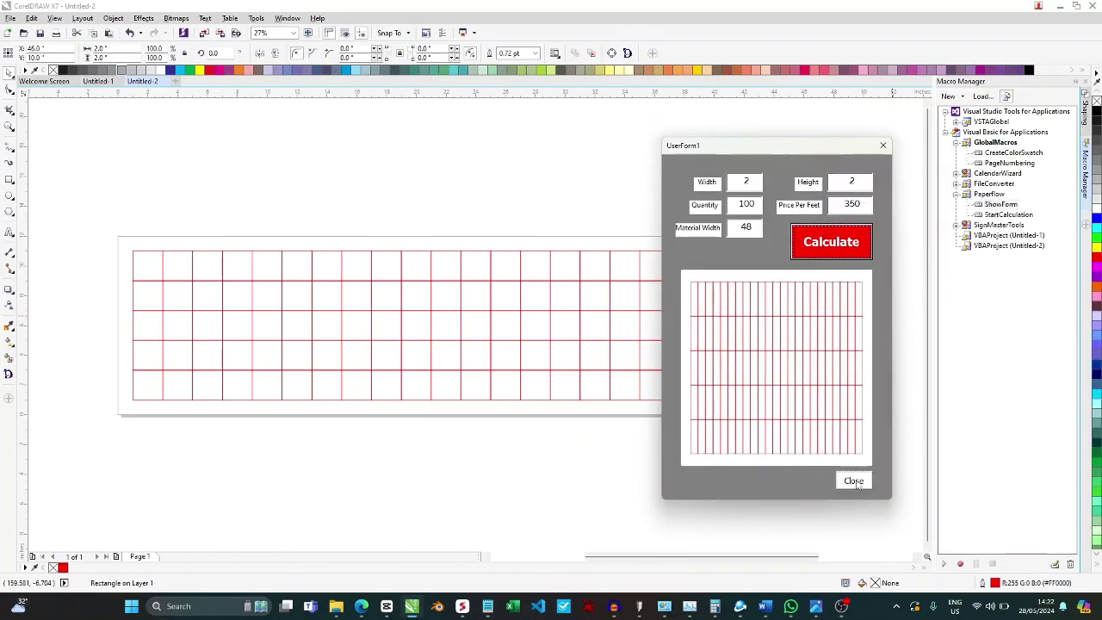
left_click(855, 481)
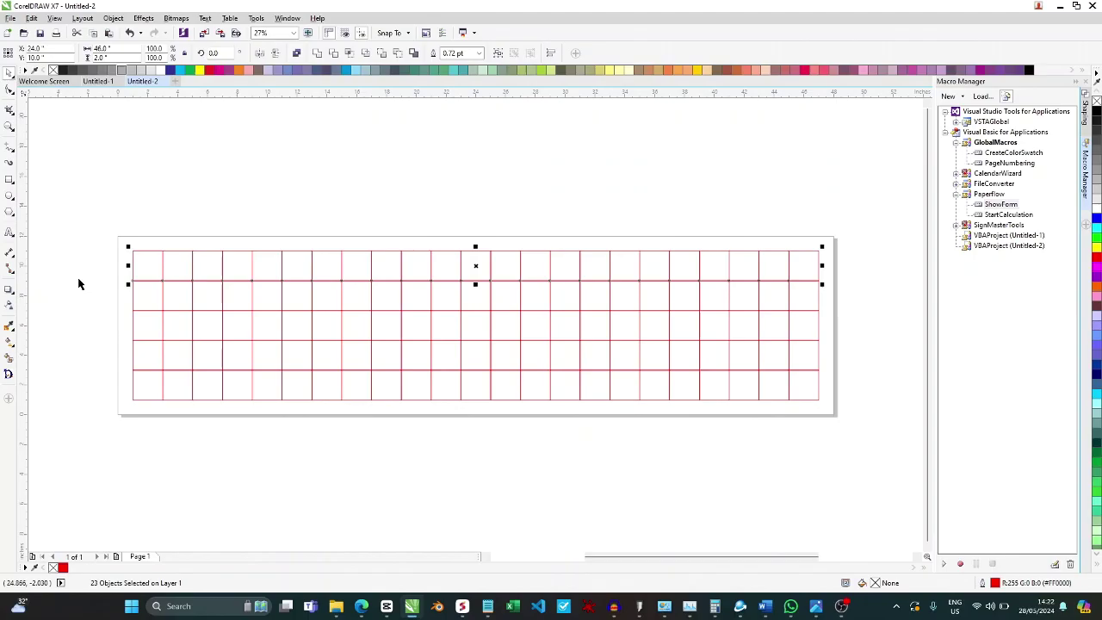
Marquee-select the tiles on the page
left_click_drag(51, 202, 177, 473)
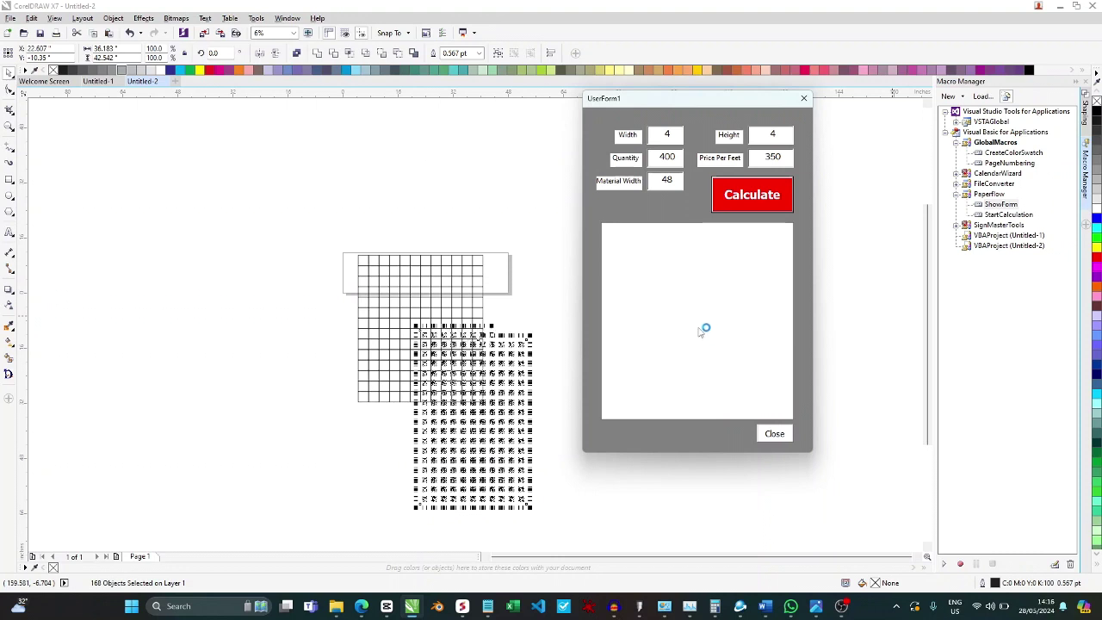
Go up from Documentation to the PaperFlow folder and inspect the Paperflow.gms file's actions
mouse_move(338, 608)
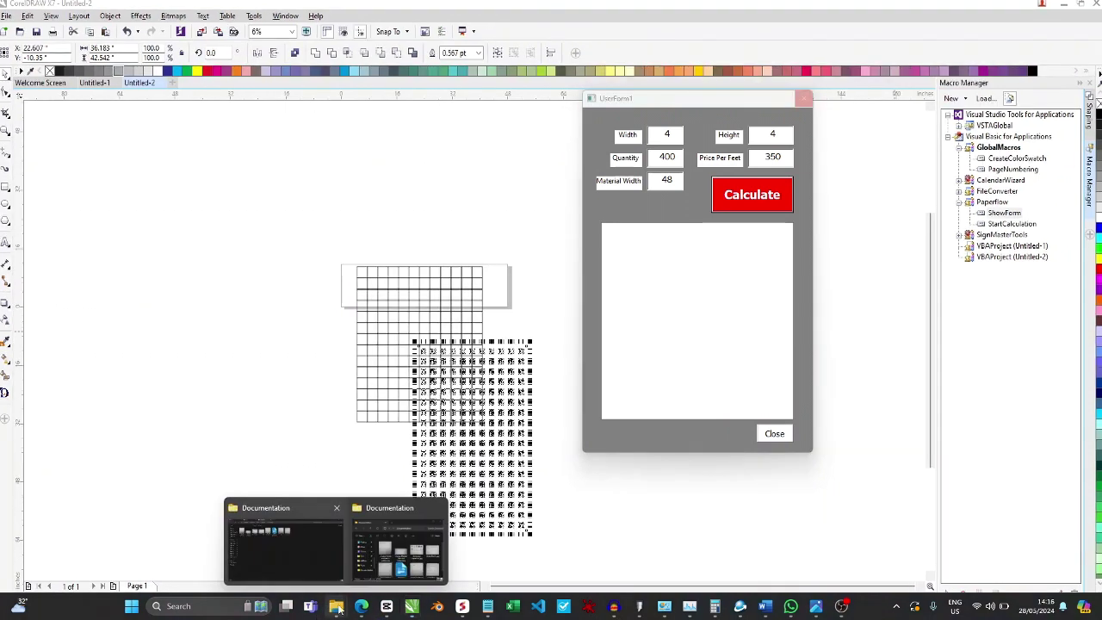
left_click(314, 557)
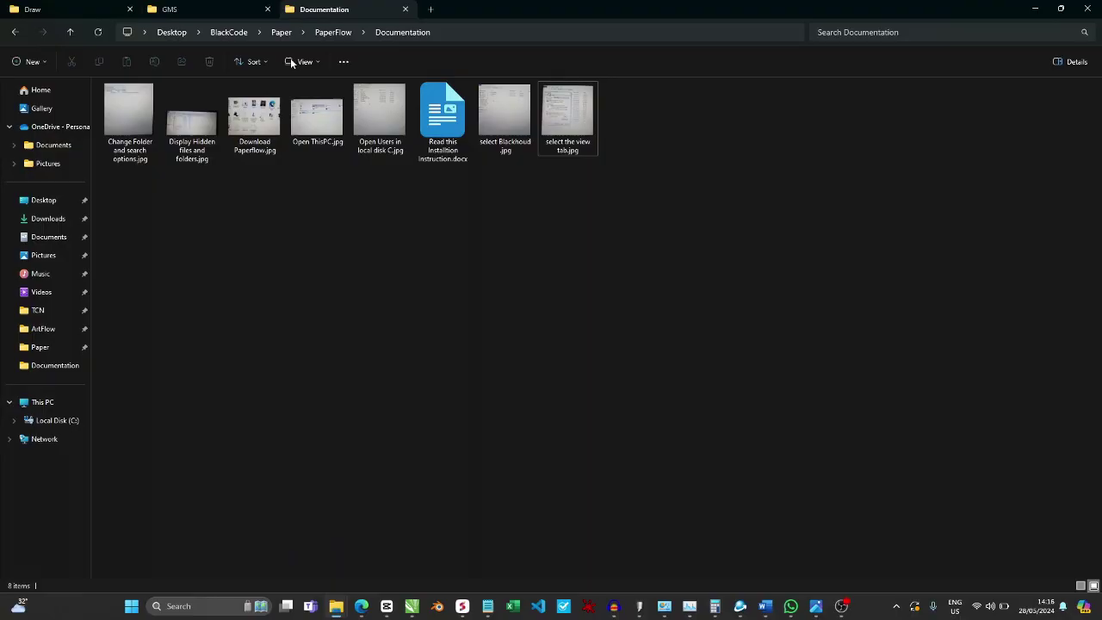
key("alt+Up")
left_click(147, 143)
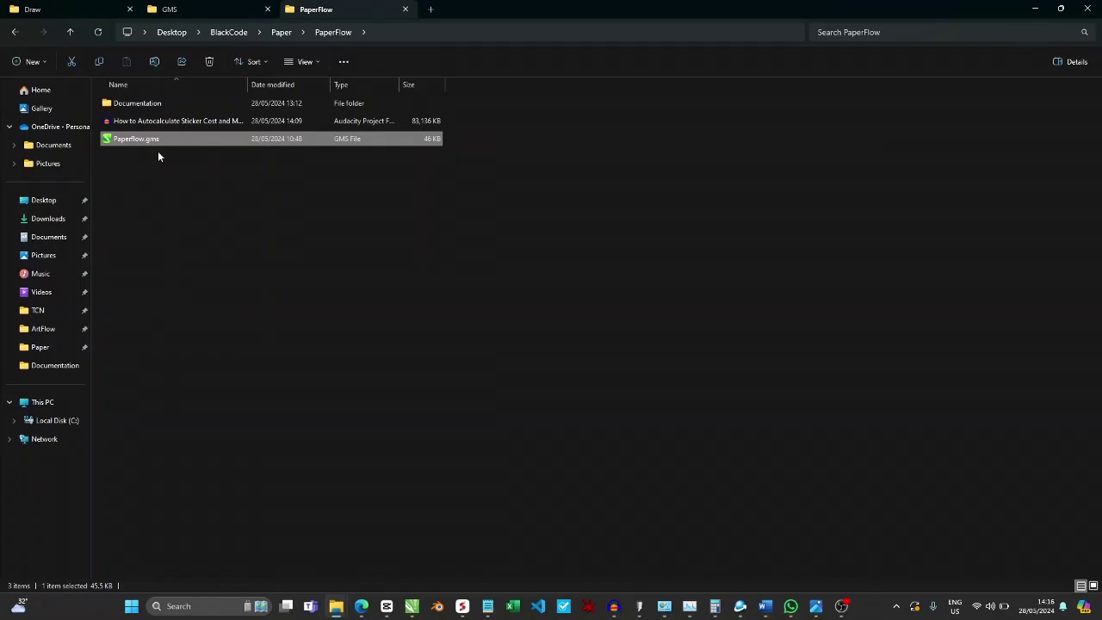
right_click(143, 140)
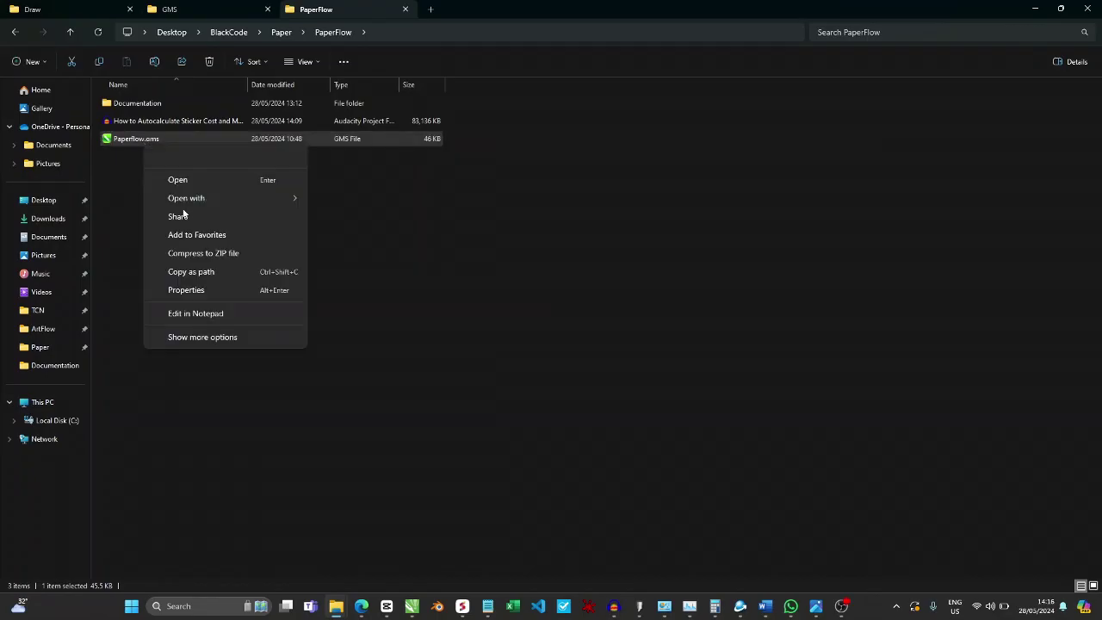
left_click(160, 146)
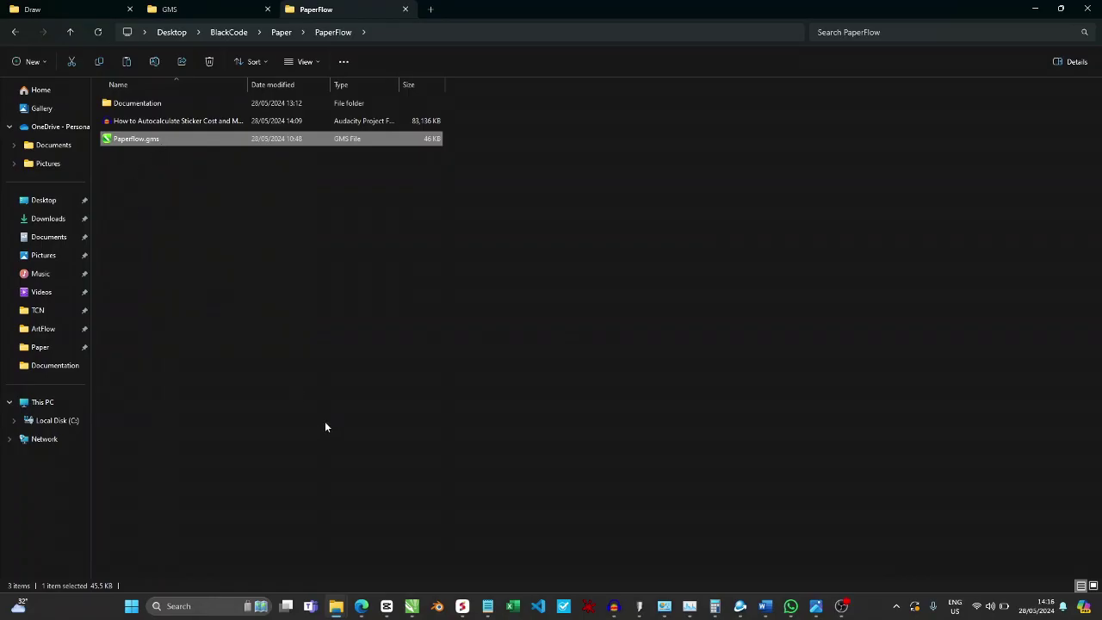
Browse via This PC to the user's profile folder under Local Disk (C:) > Users
left_click(36, 403)
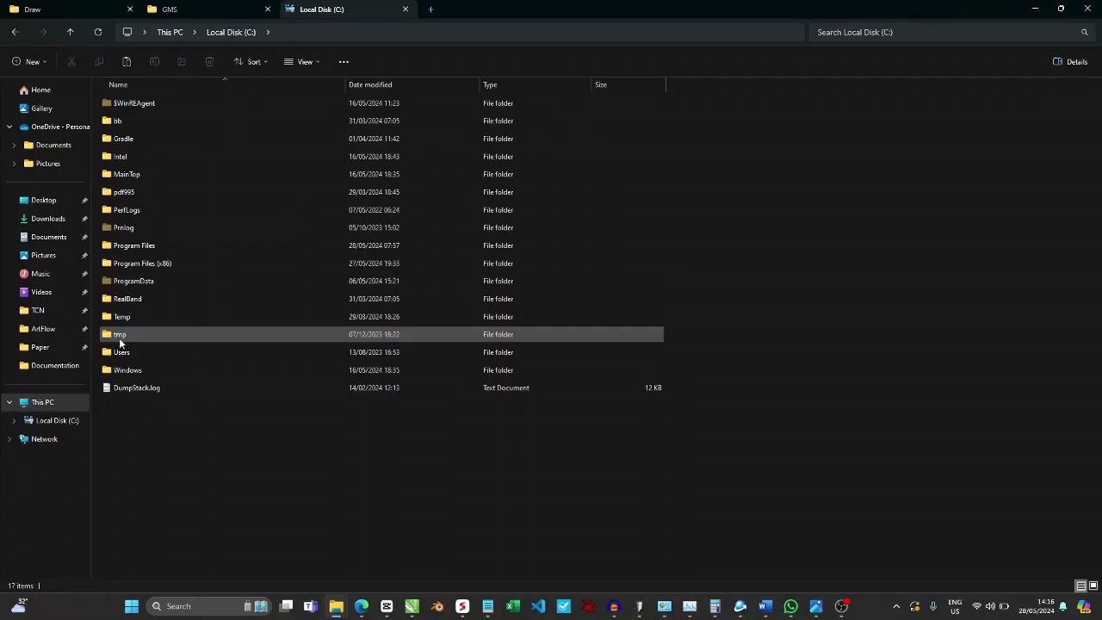
double_click(116, 357)
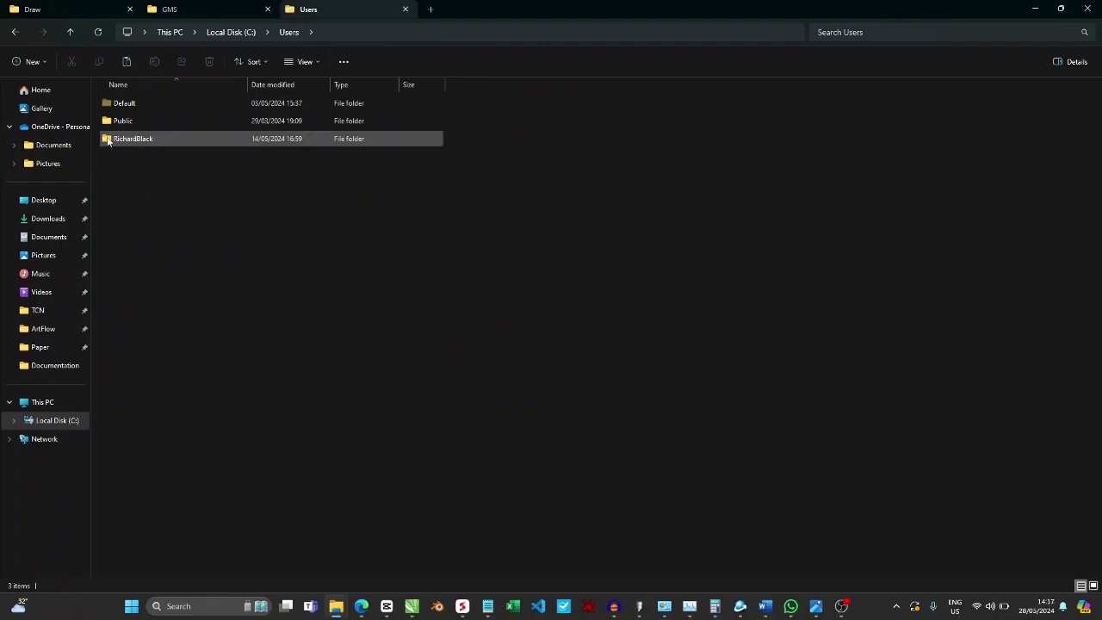
double_click(108, 140)
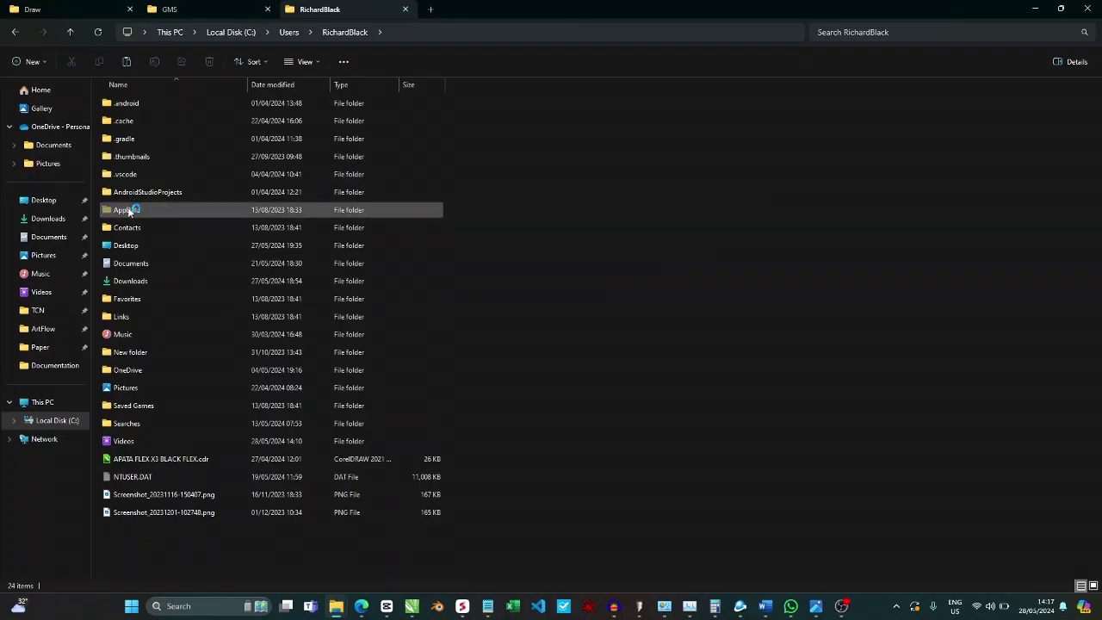
double_click(124, 212)
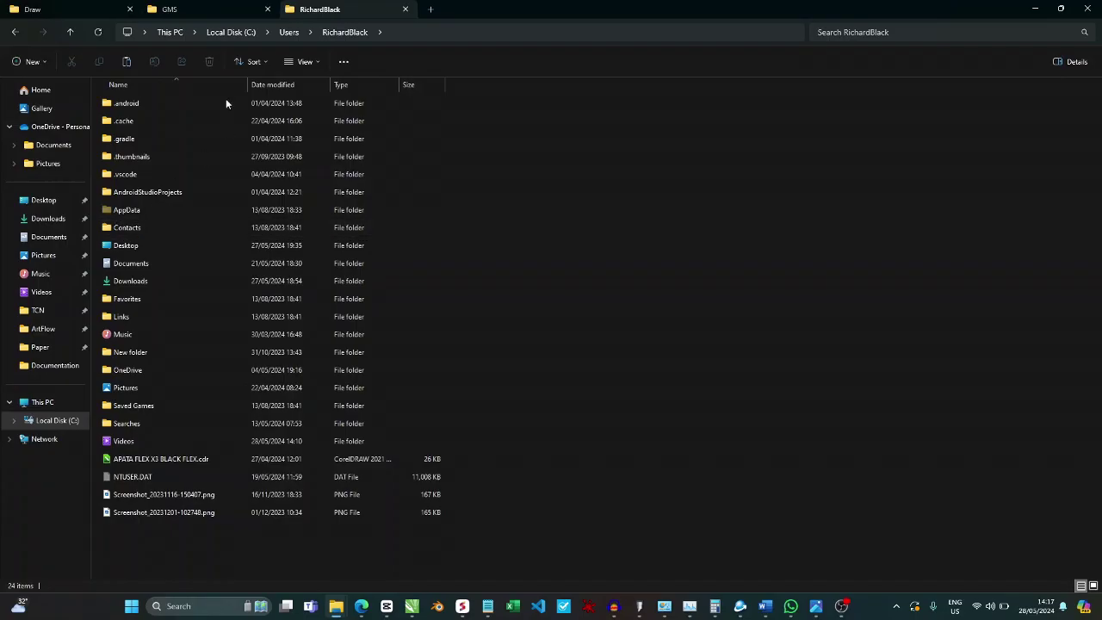
Open Folder Options from File Explorer's '...' See more menu
left_click(343, 63)
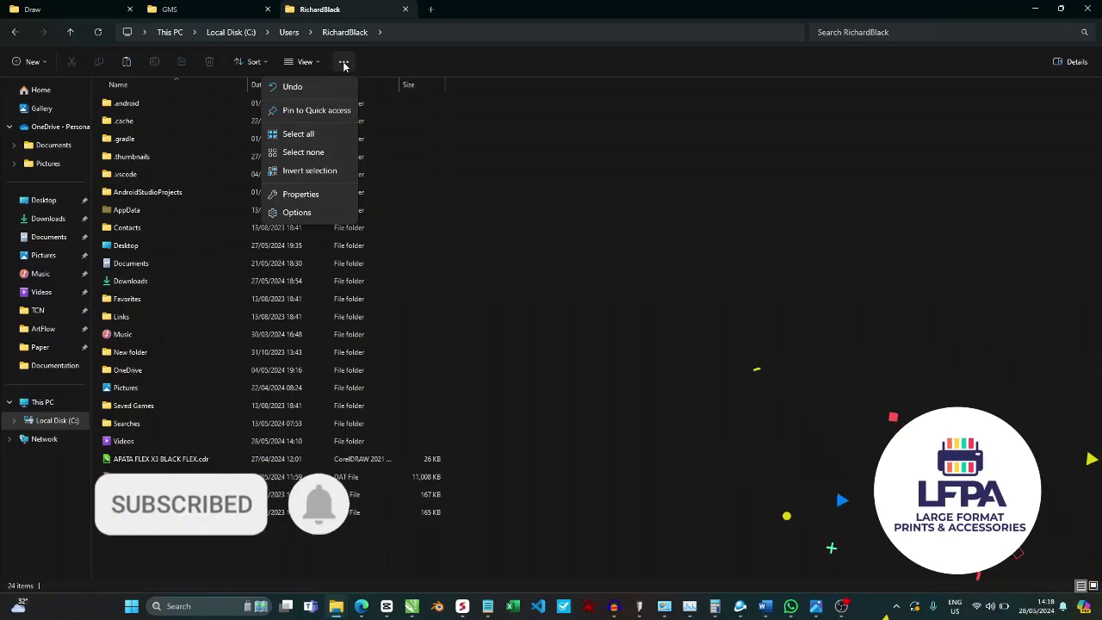
left_click(343, 63)
left_click(343, 62)
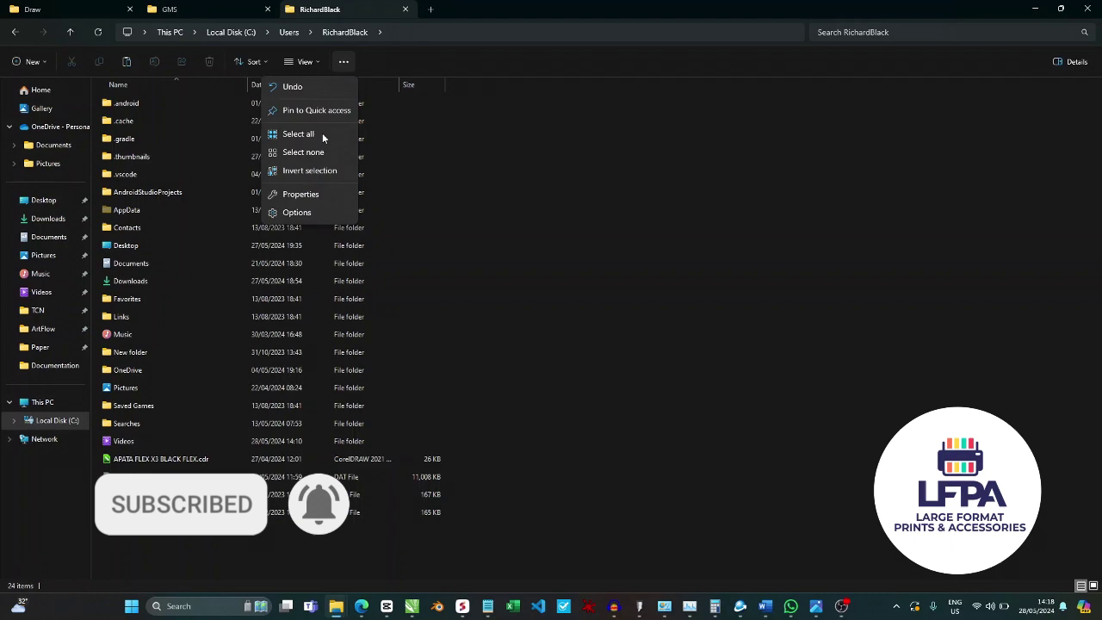
left_click(297, 212)
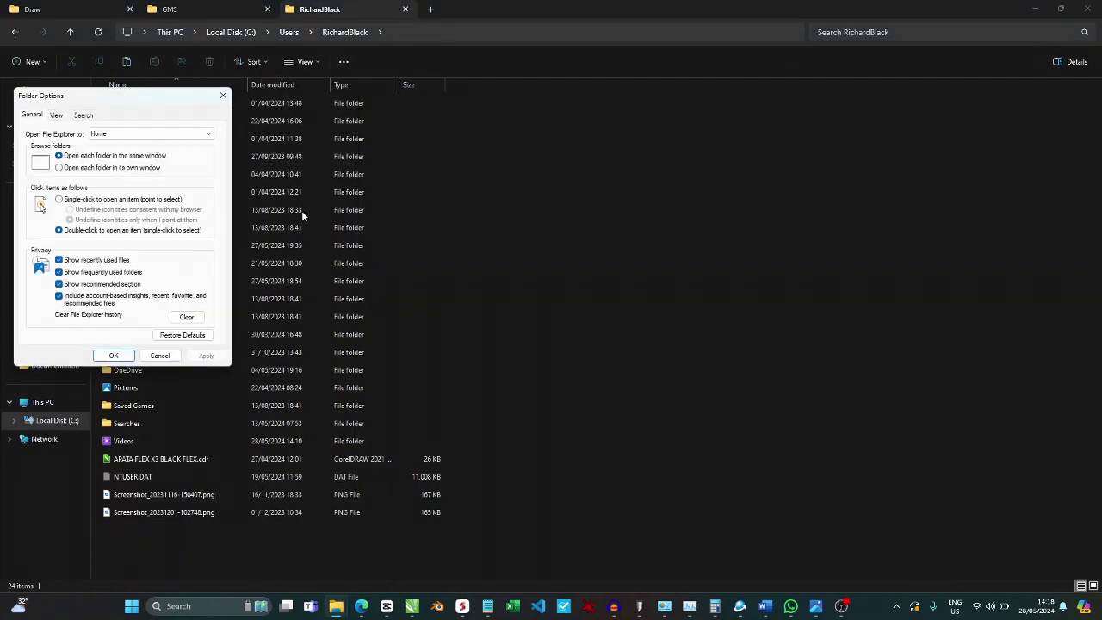
In Folder Options' View tab, show hidden files, folders and drives, keep extensions visible, and apply
left_click_drag(124, 95, 467, 74)
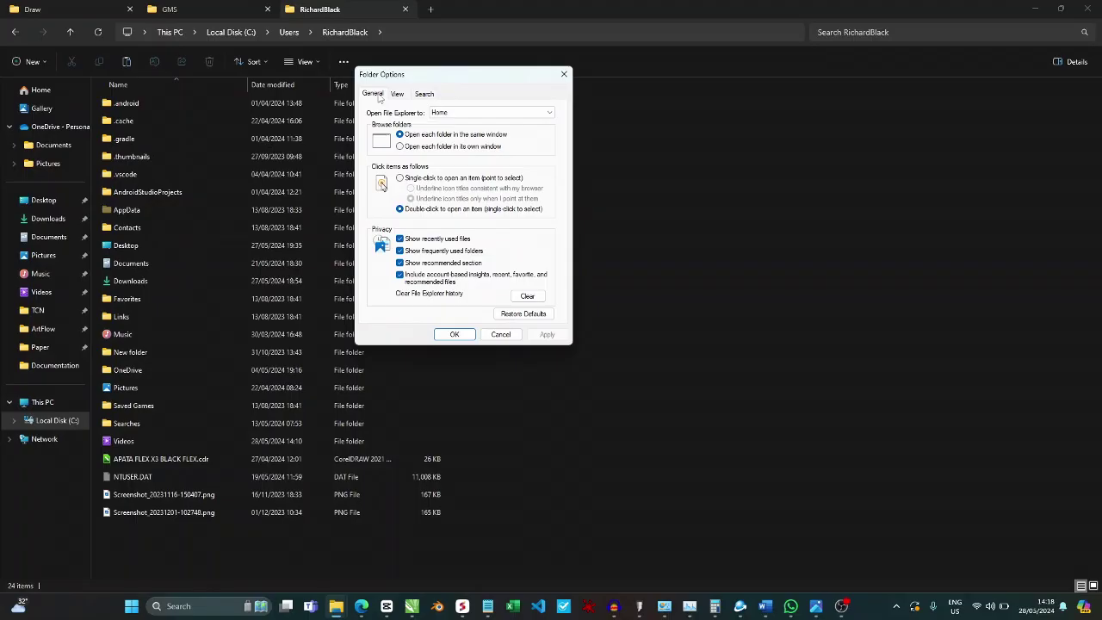
left_click(398, 94)
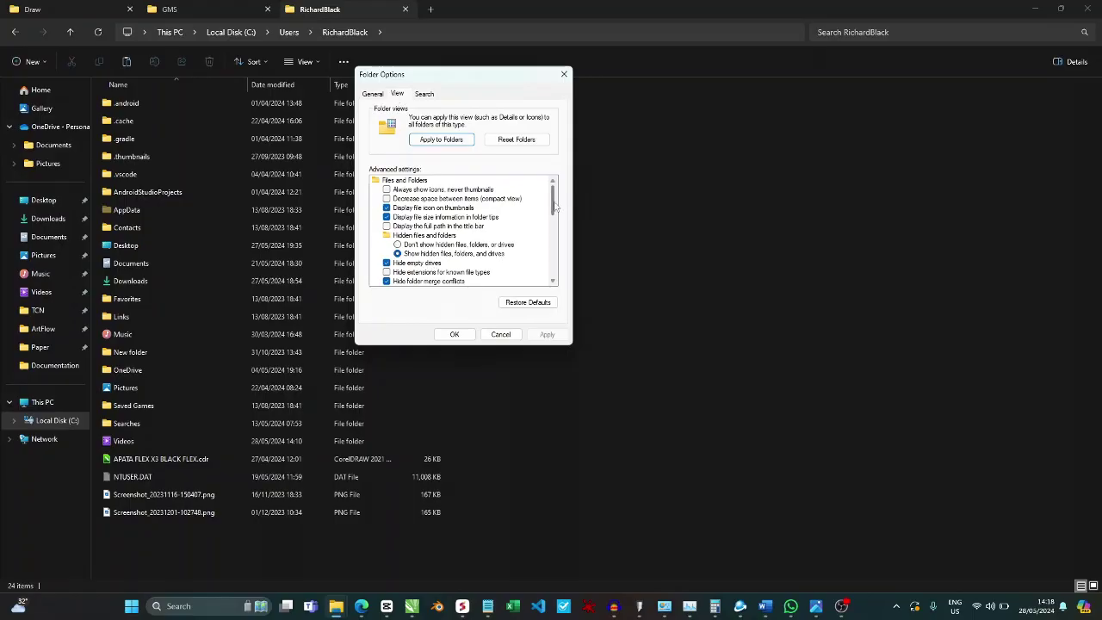
left_click_drag(554, 210, 554, 218)
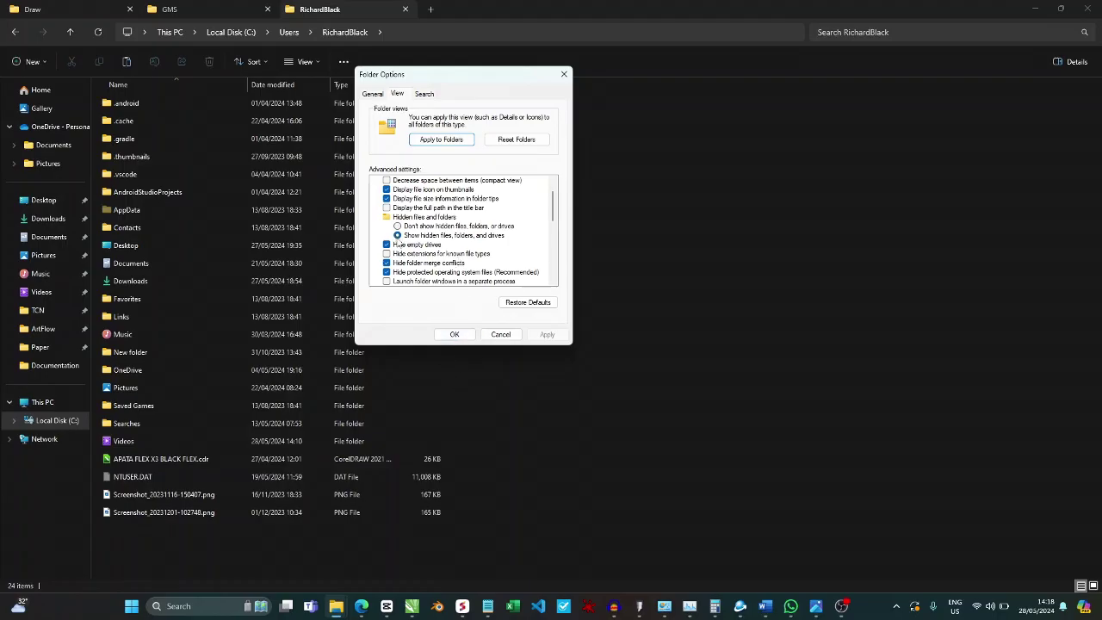
left_click(398, 235)
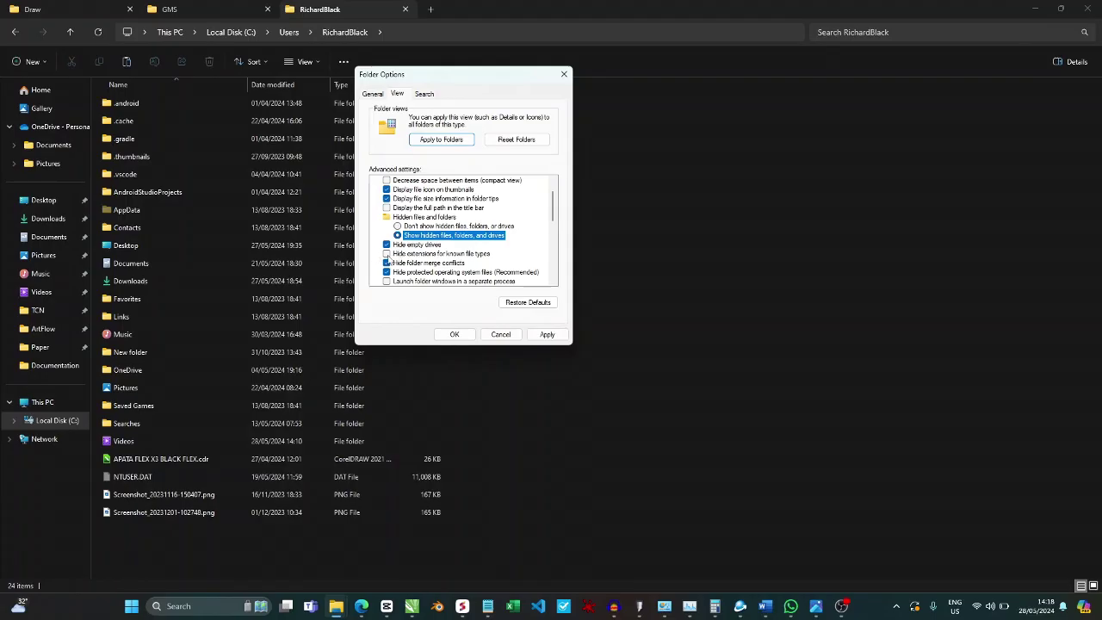
left_click(386, 254)
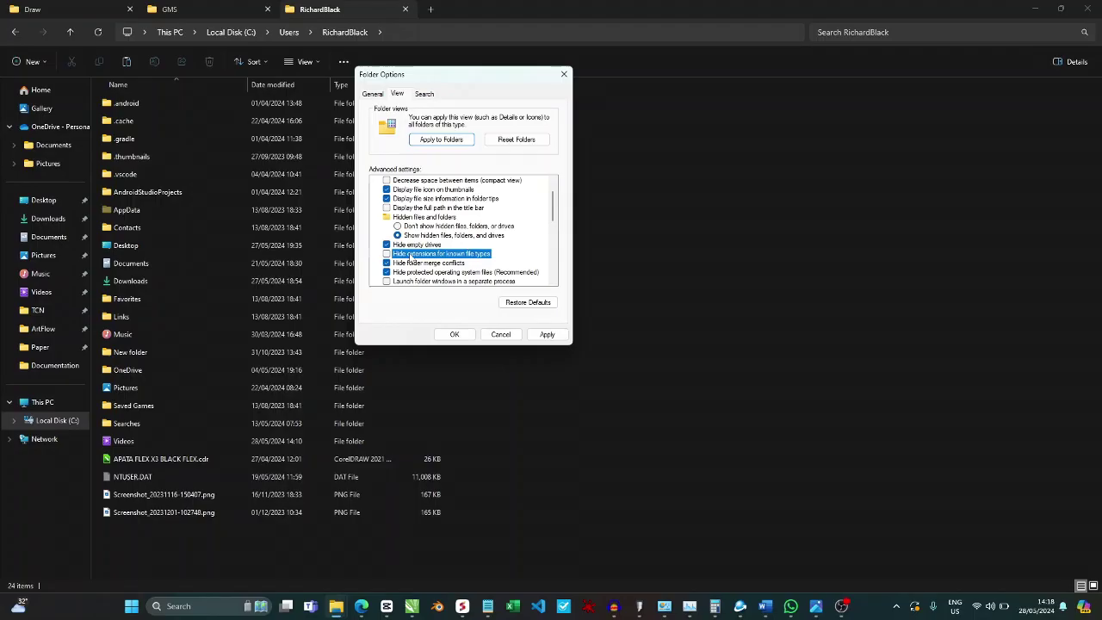
left_click(387, 254)
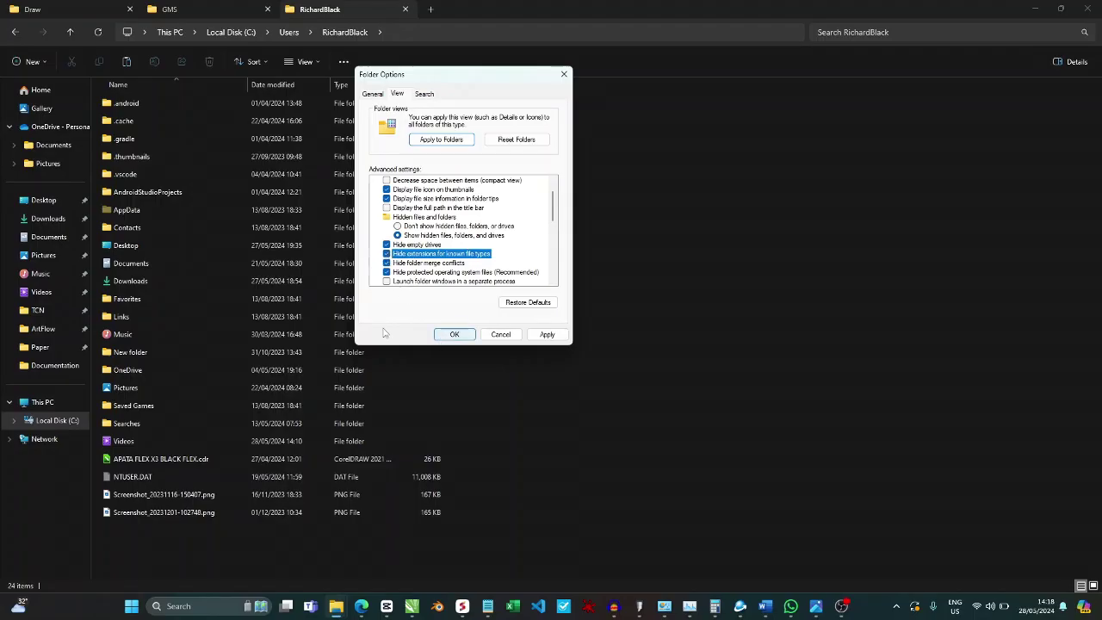
left_click(387, 255)
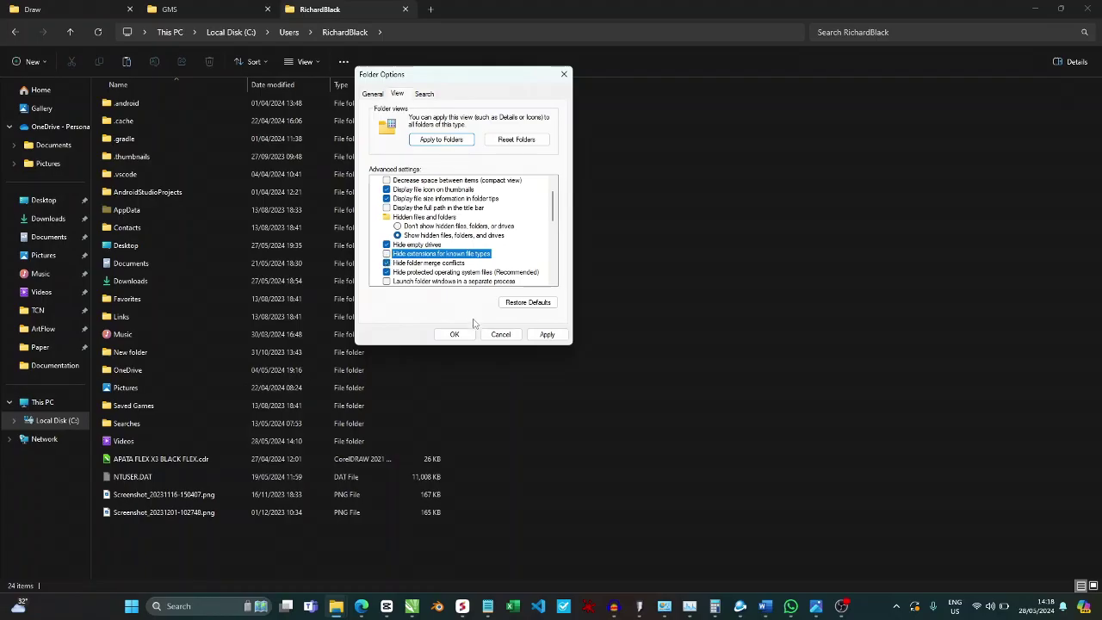
left_click(547, 334)
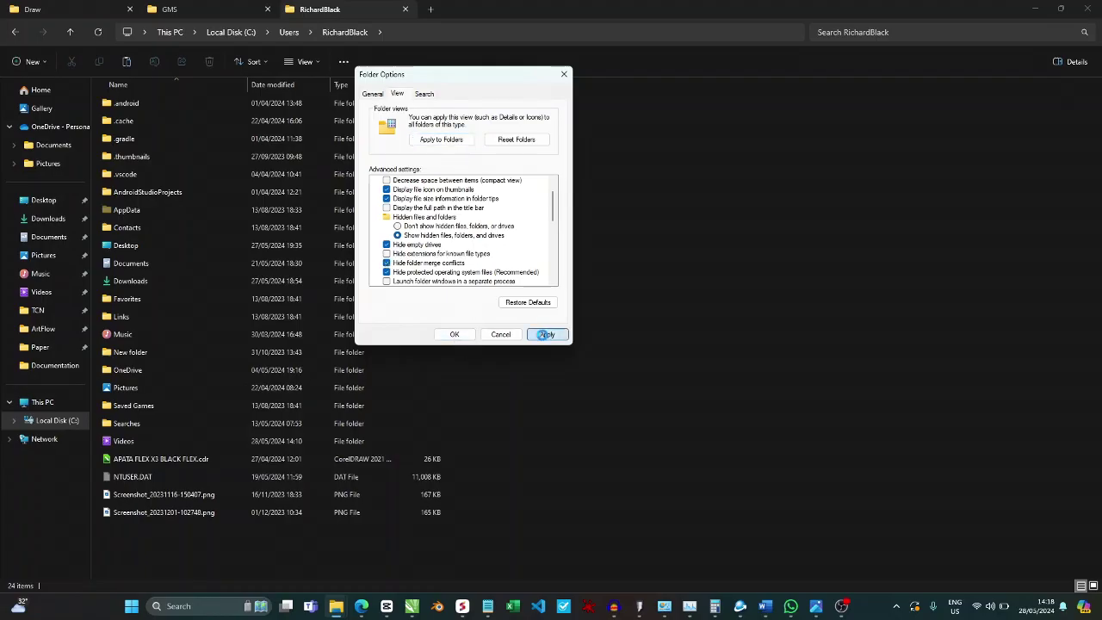
left_click(455, 334)
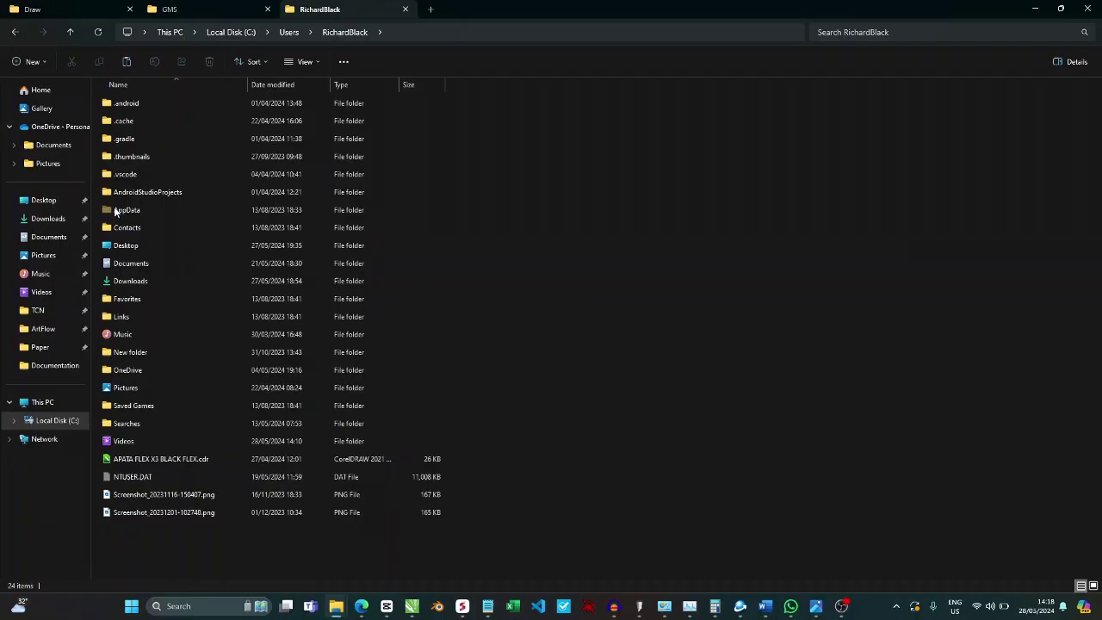
Browse to AppData > Roaming > Corel > CorelDRAW Graphics Suite X7 > Draw > GMS
double_click(120, 210)
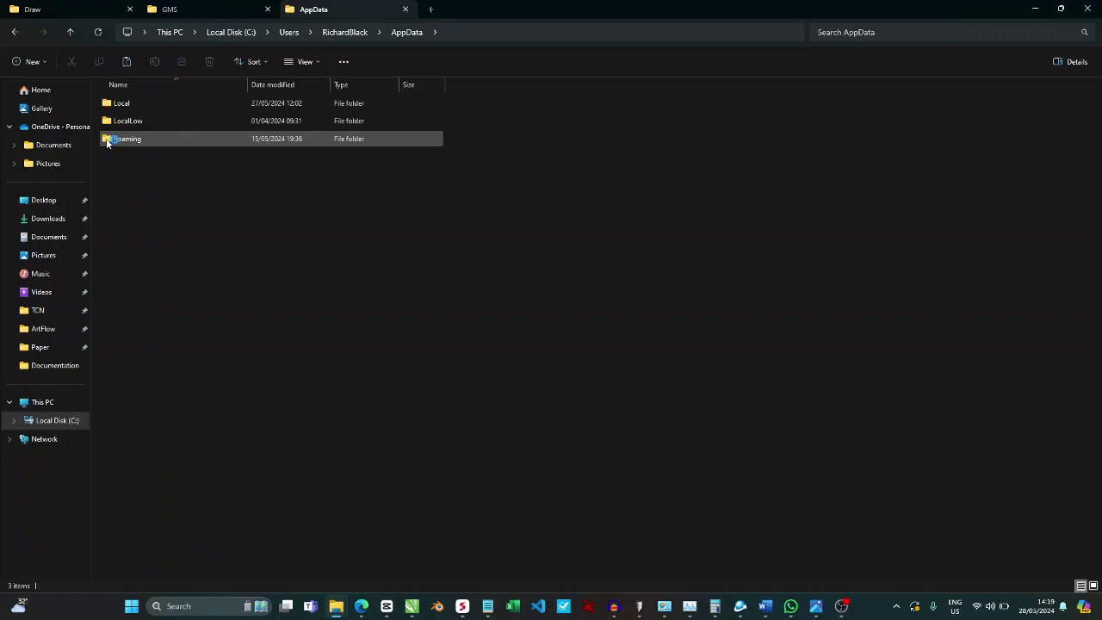
double_click(107, 141)
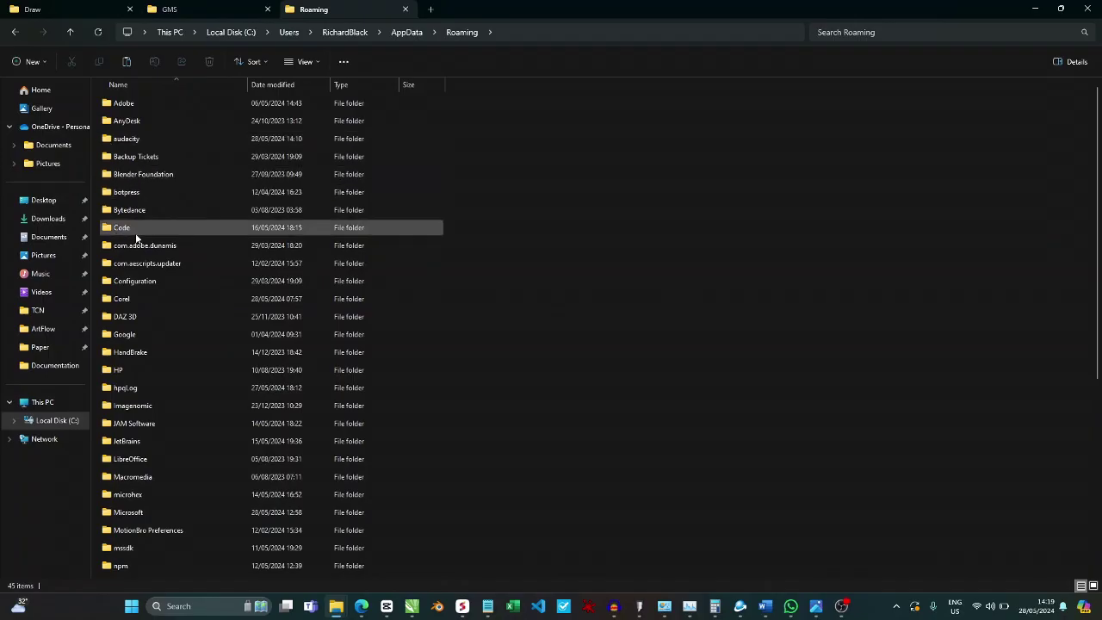
scroll(130, 290, "down", 2)
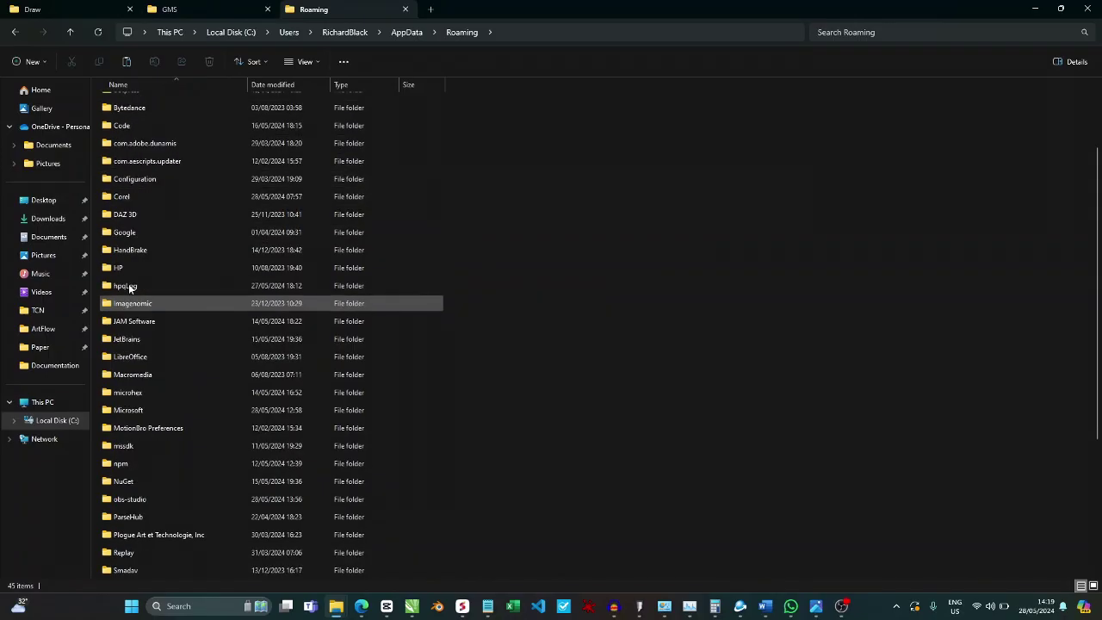
double_click(121, 196)
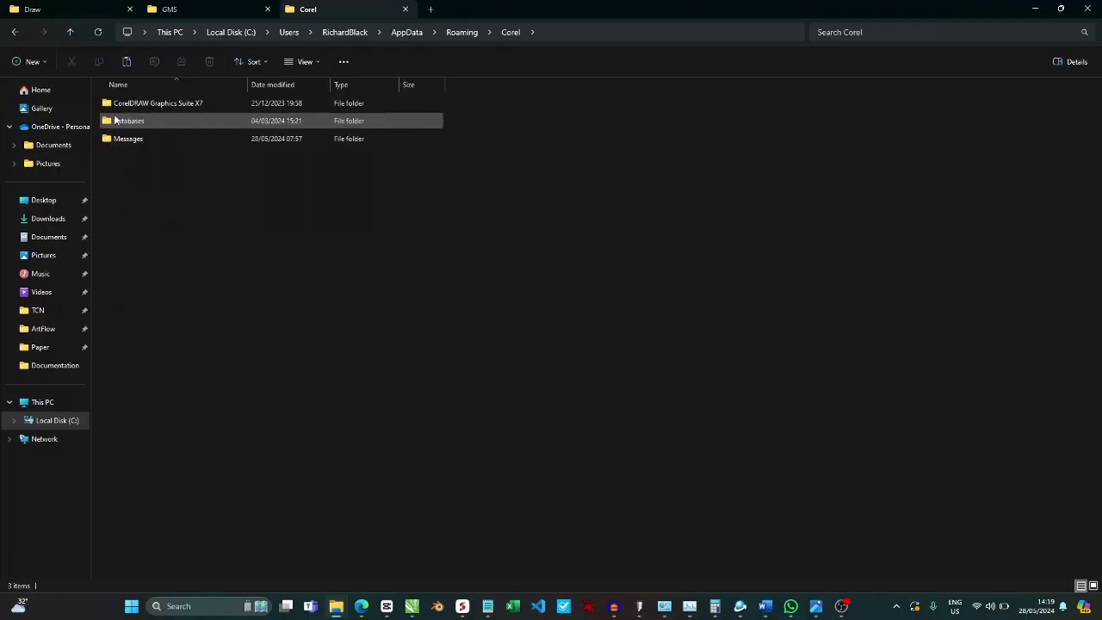
mouse_move(109, 131)
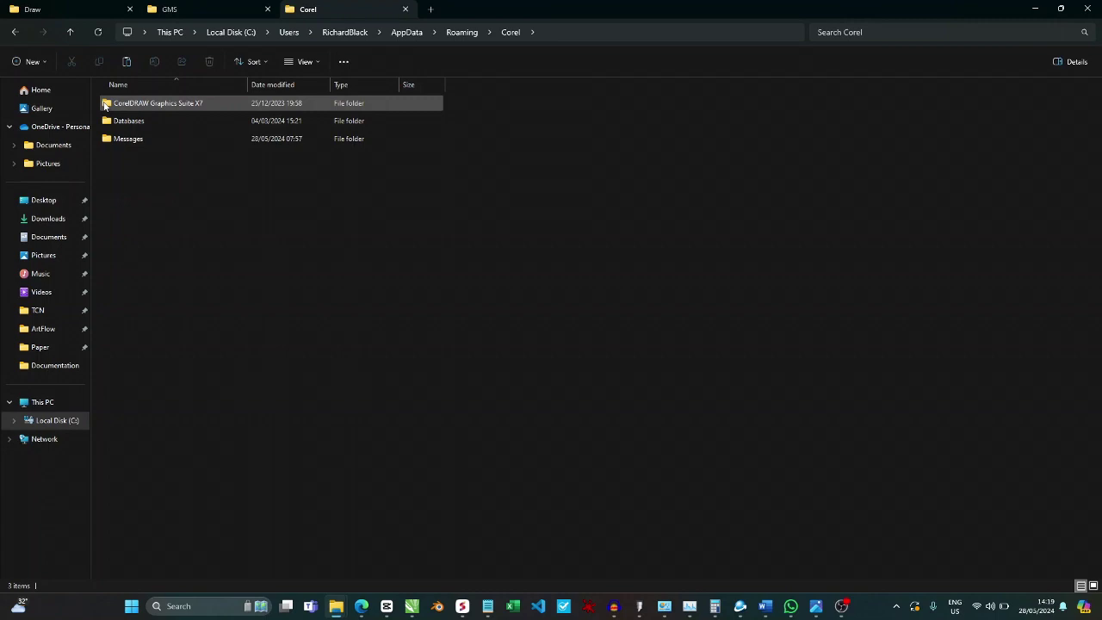
double_click(104, 104)
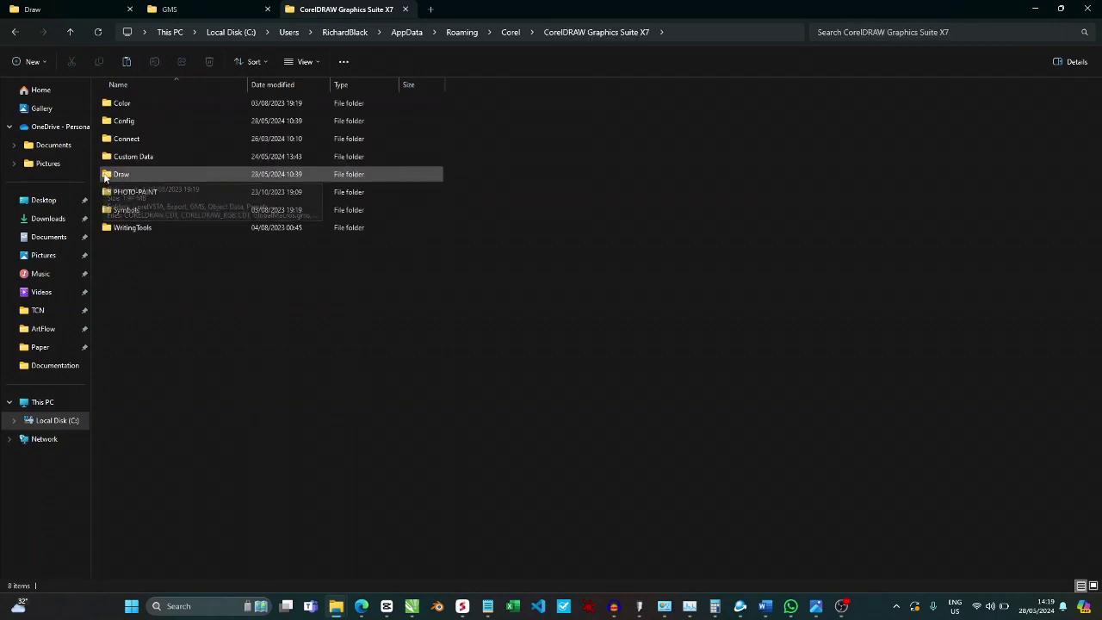
double_click(105, 177)
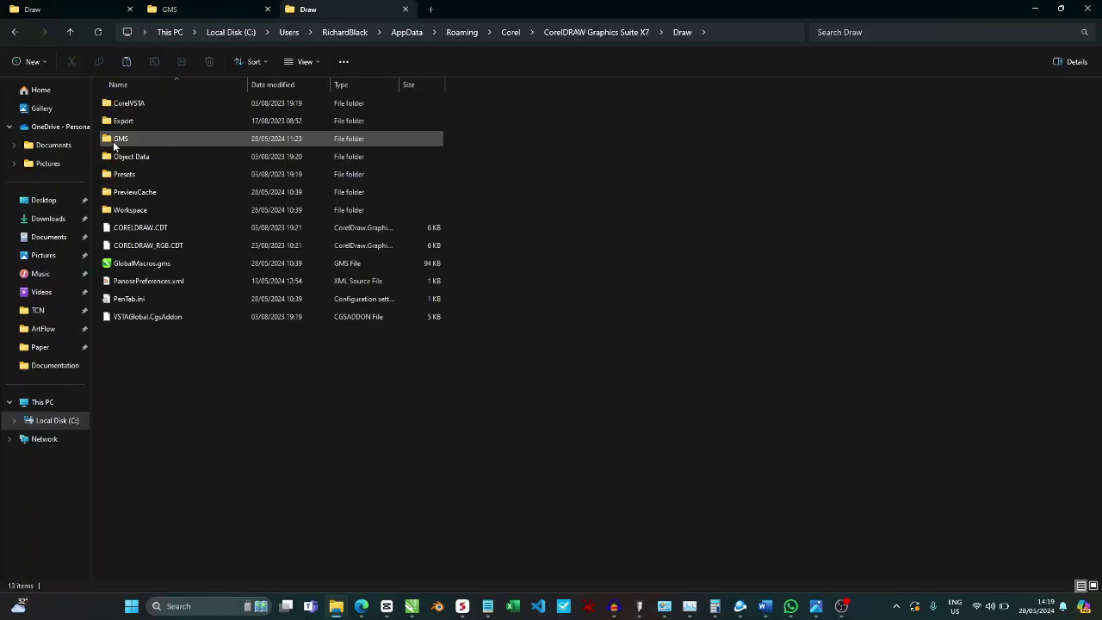
double_click(114, 139)
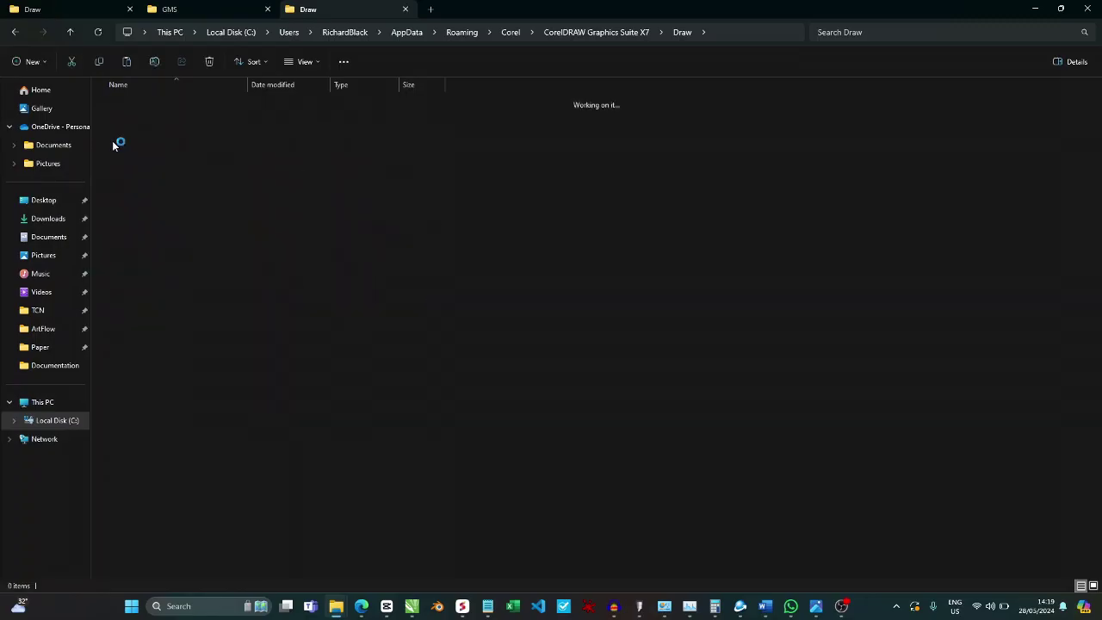
Select Paperflow.gms to confirm it is installed, then return to CorelDRAW
right_click(181, 233)
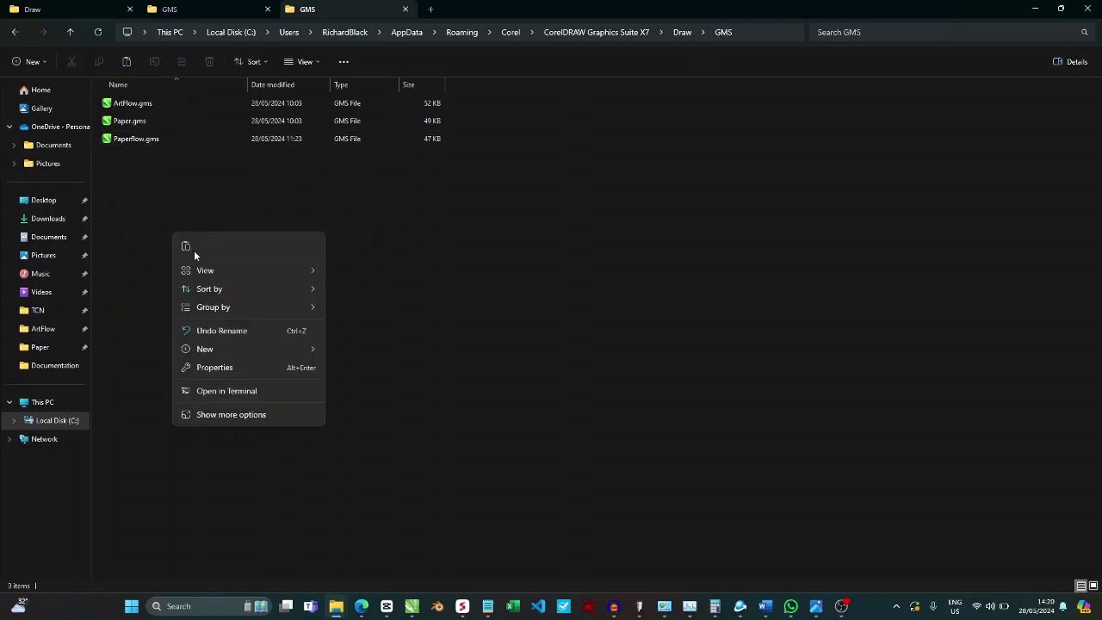
left_click(146, 183)
left_click(132, 140)
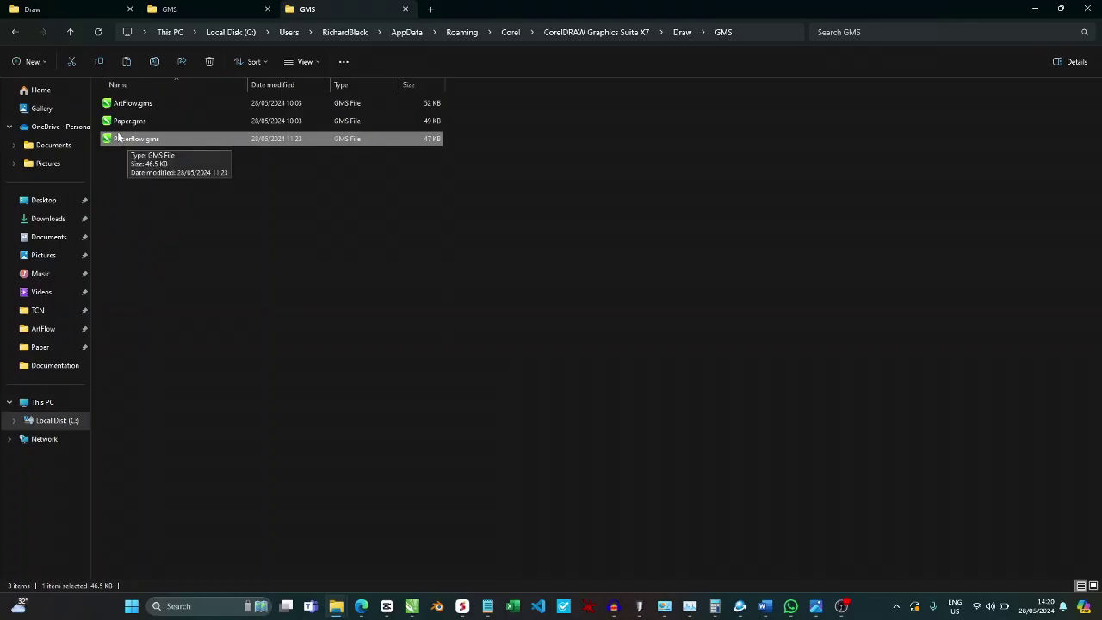
left_click(420, 607)
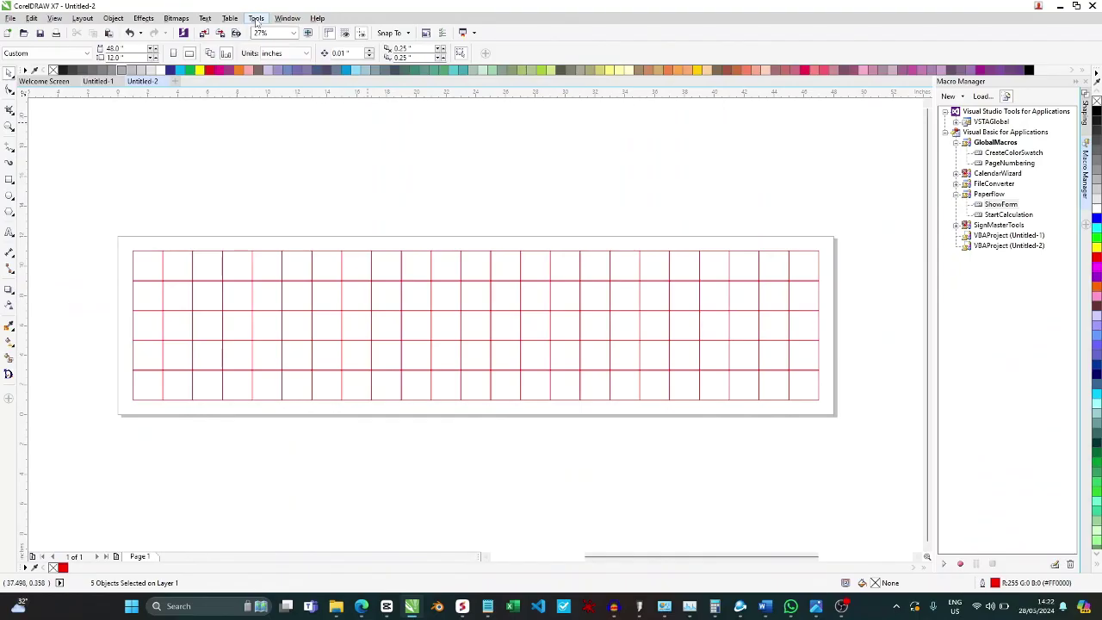
left_click(257, 18)
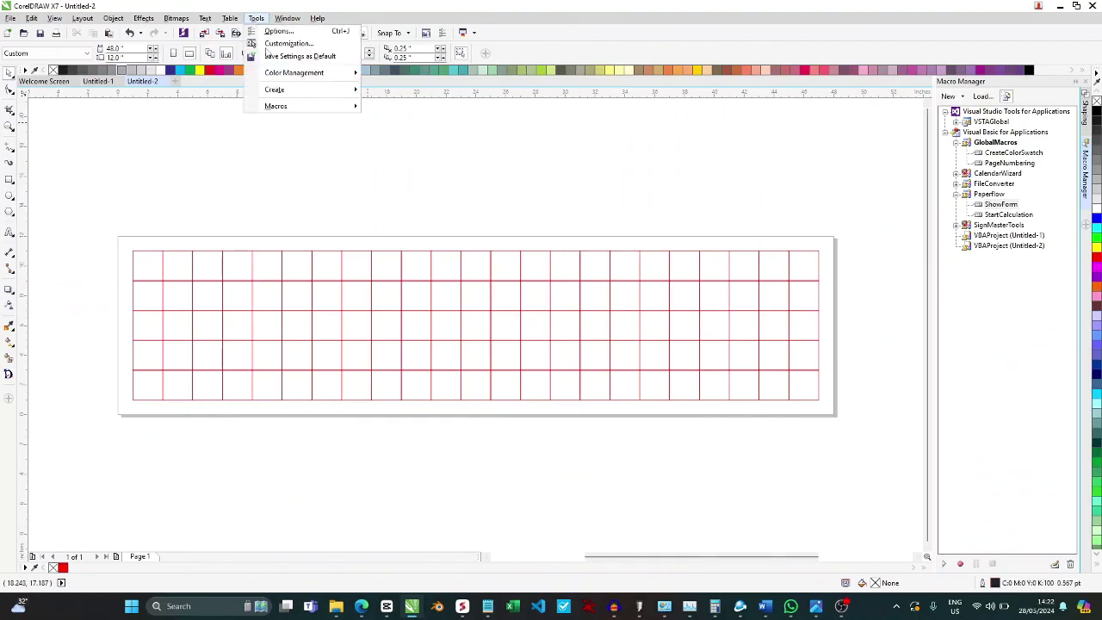
mouse_move(300, 107)
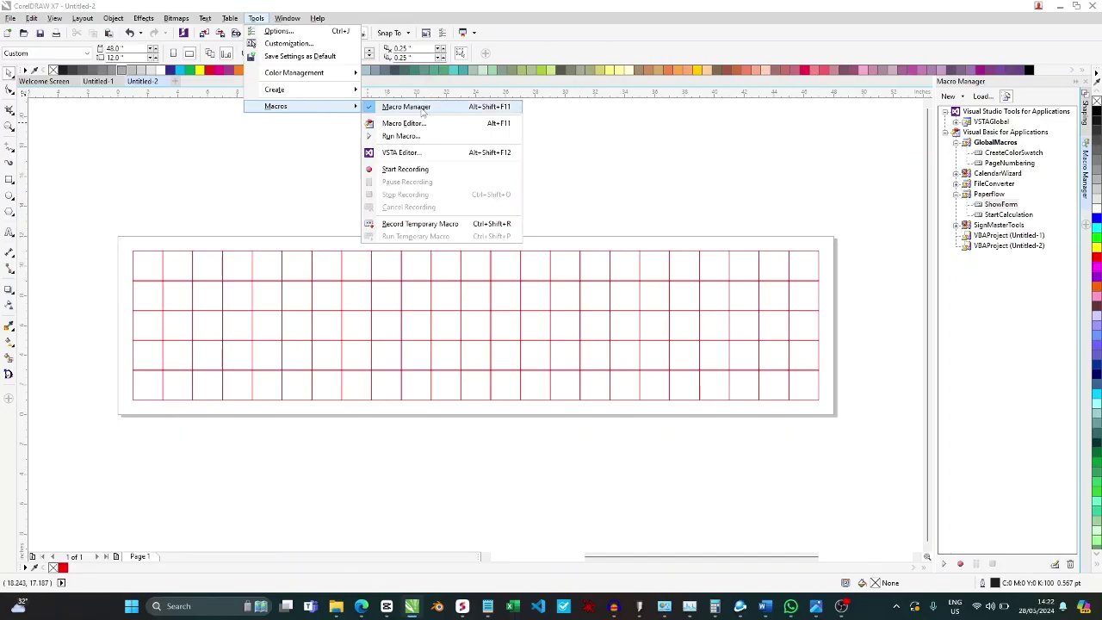
left_click(991, 291)
left_click(999, 204)
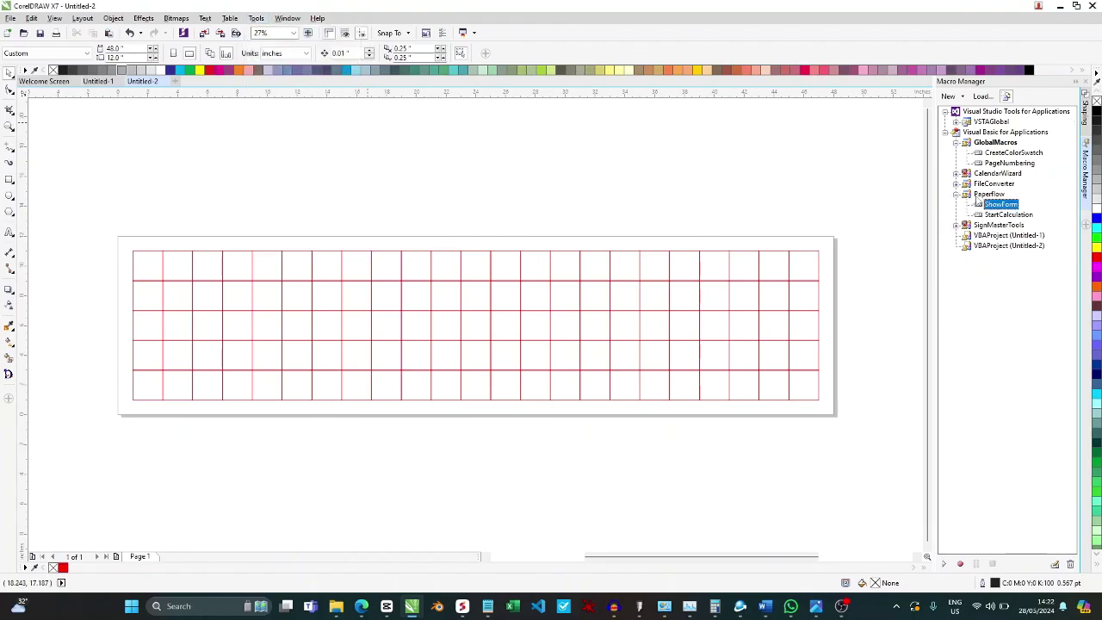
left_click(957, 194)
left_click(957, 194)
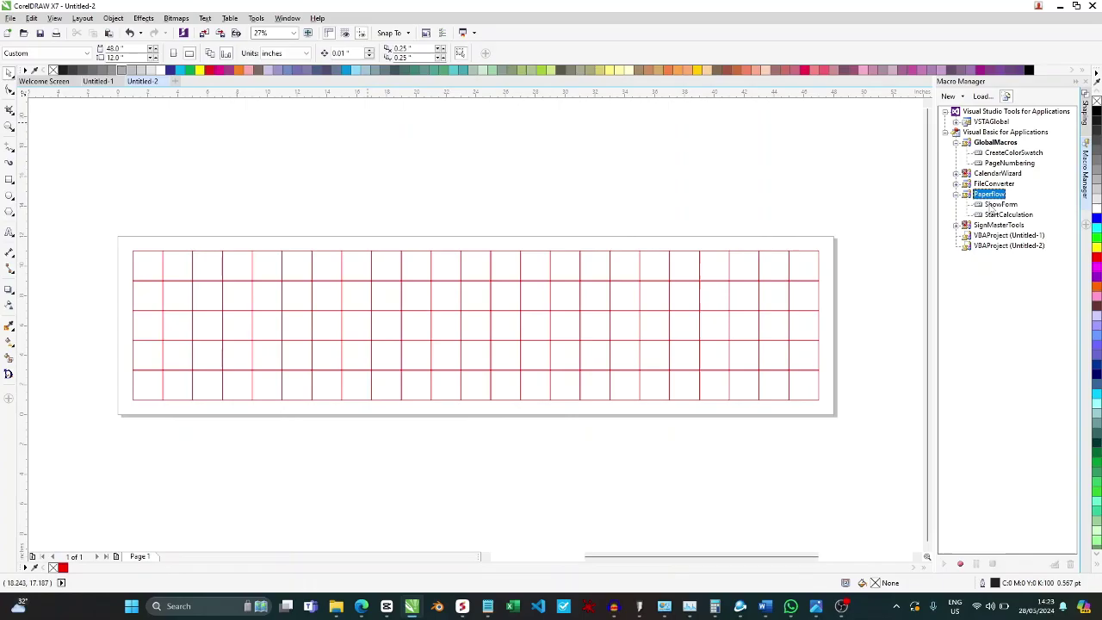
Edit the ShowForm macro and confirm the CorelDRAW 17.2 Type Library reference is checked
right_click(991, 205)
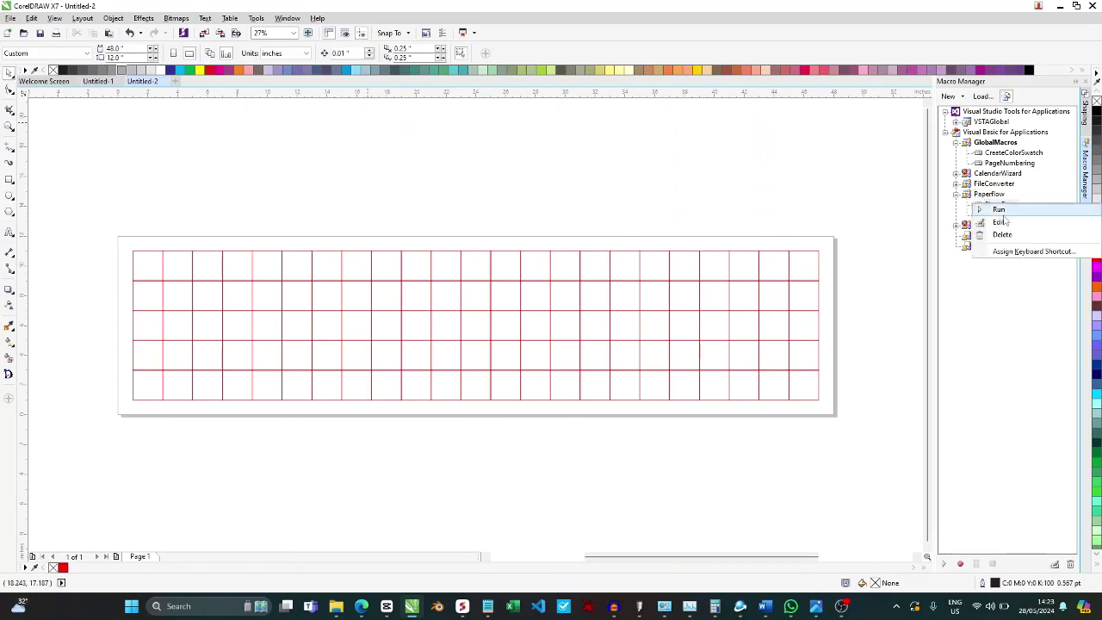
left_click(1001, 222)
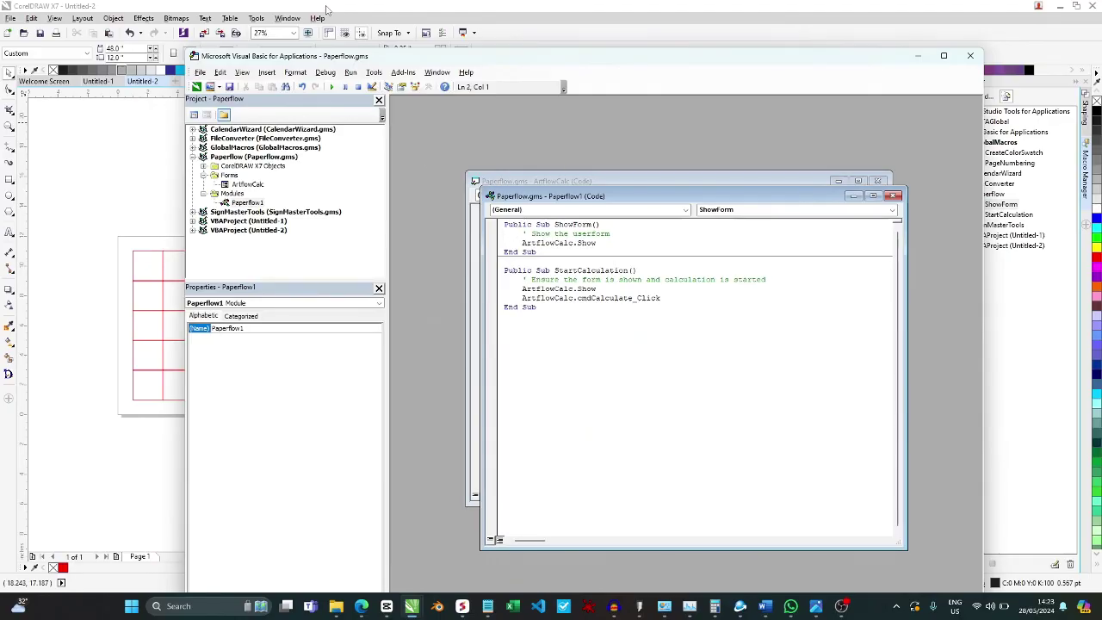
left_click(374, 72)
left_click(401, 86)
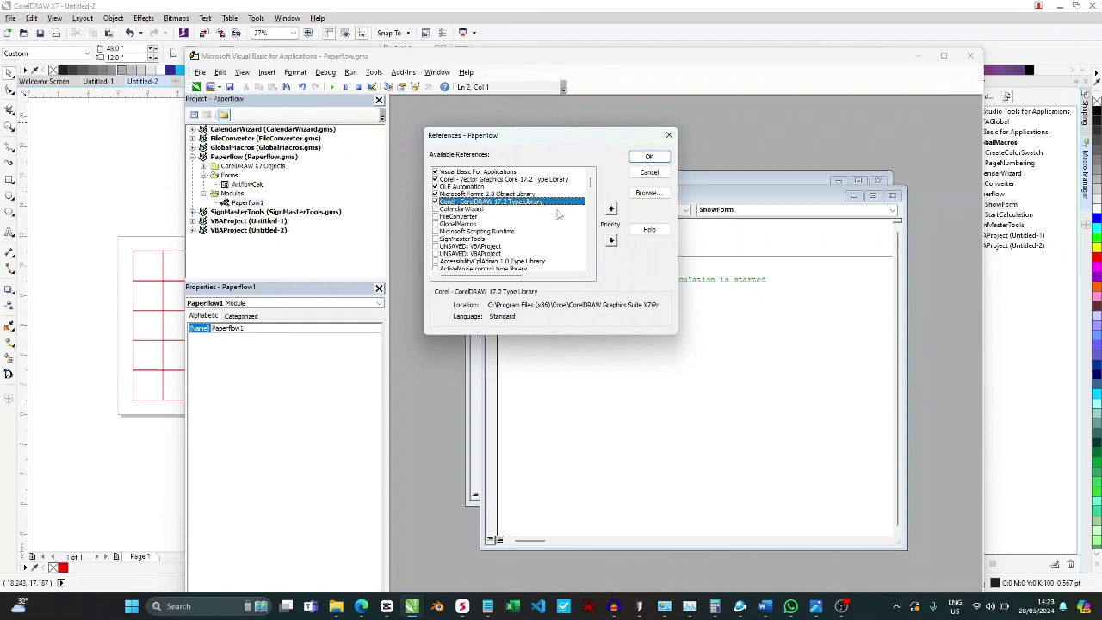
left_click(631, 158)
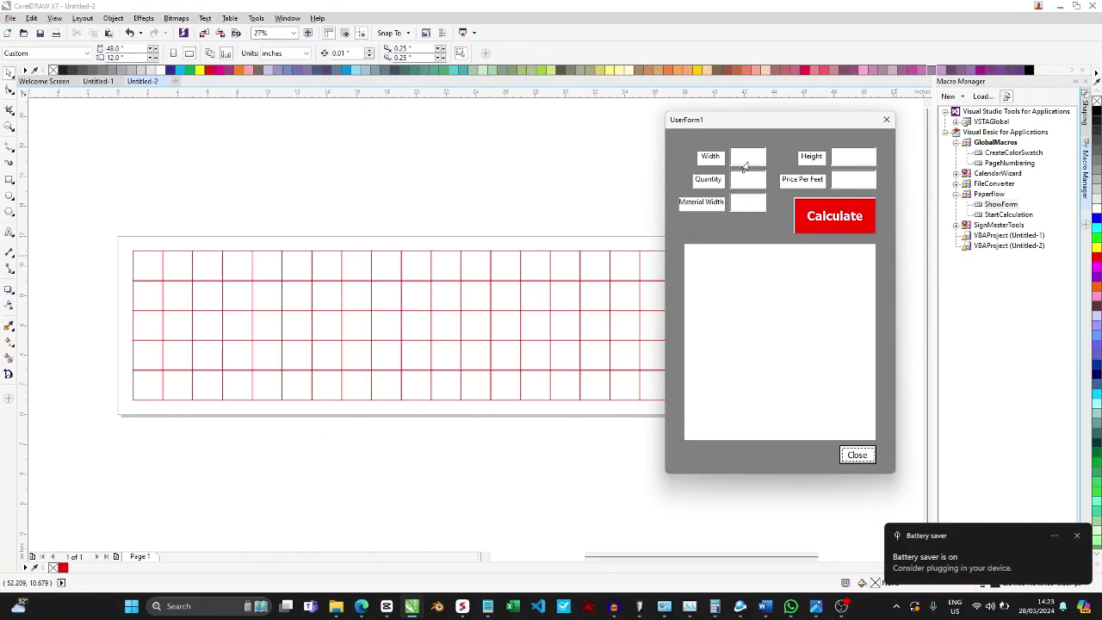
Enter 2-inch size, quantity 50, price 350, material width 48, and calculate ($933.33, 48 × 8 canvas)
left_click(746, 163)
type("2")
key("Tab")
type("2")
key("Tab")
type("50")
left_click(840, 187)
type("350")
left_click(732, 203)
type("48")
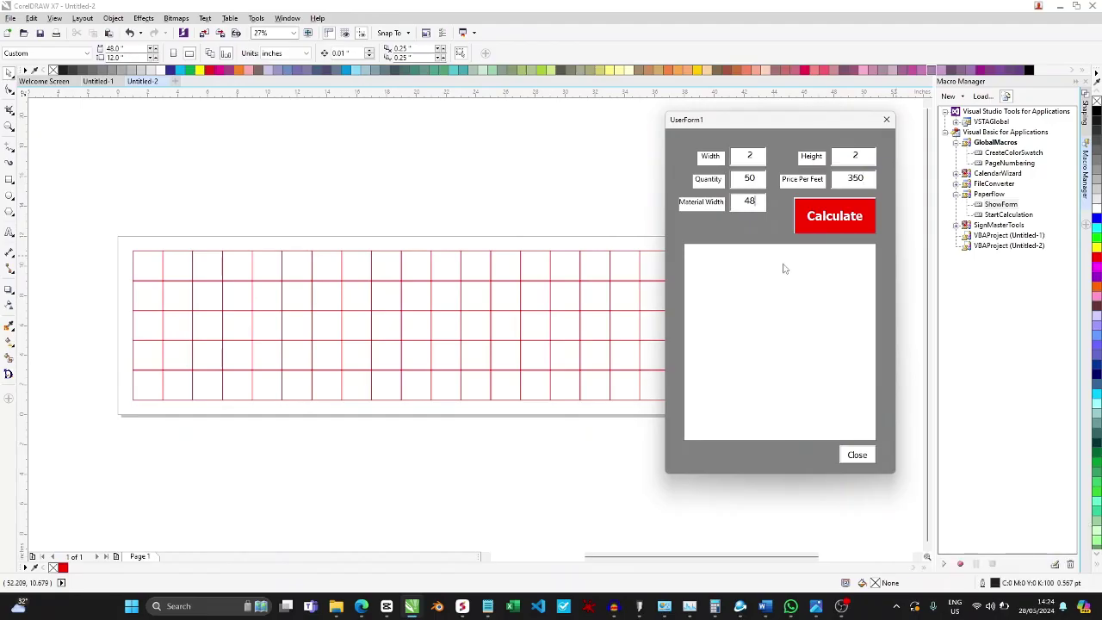
left_click(833, 223)
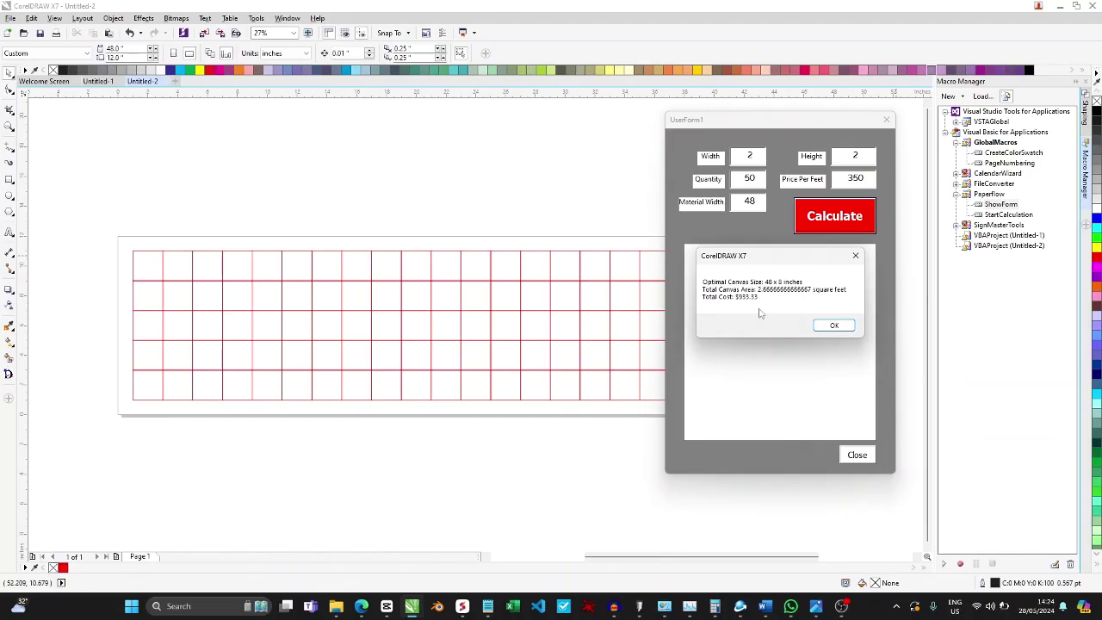
left_click(832, 327)
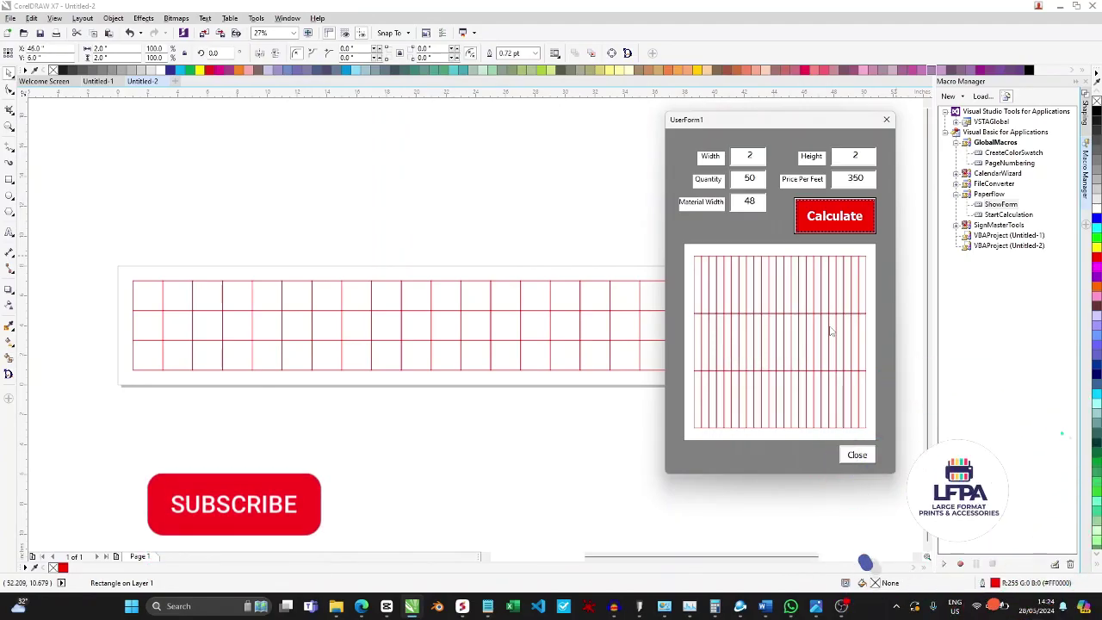
Close the PaperFlow UserForm1 to return to the tiled 48-inch page
left_click(854, 456)
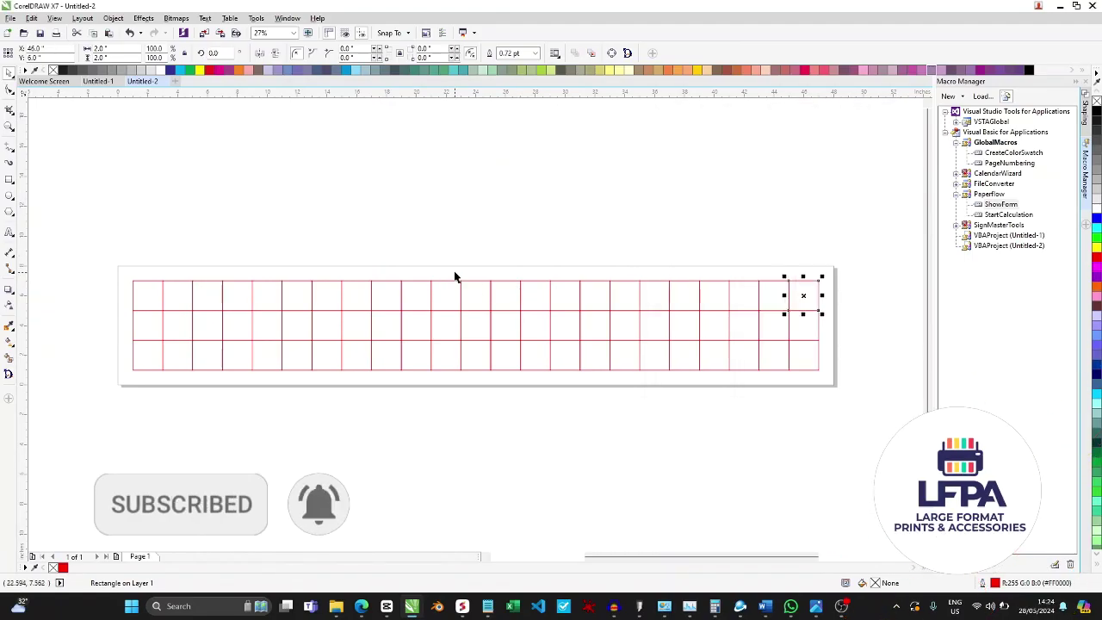